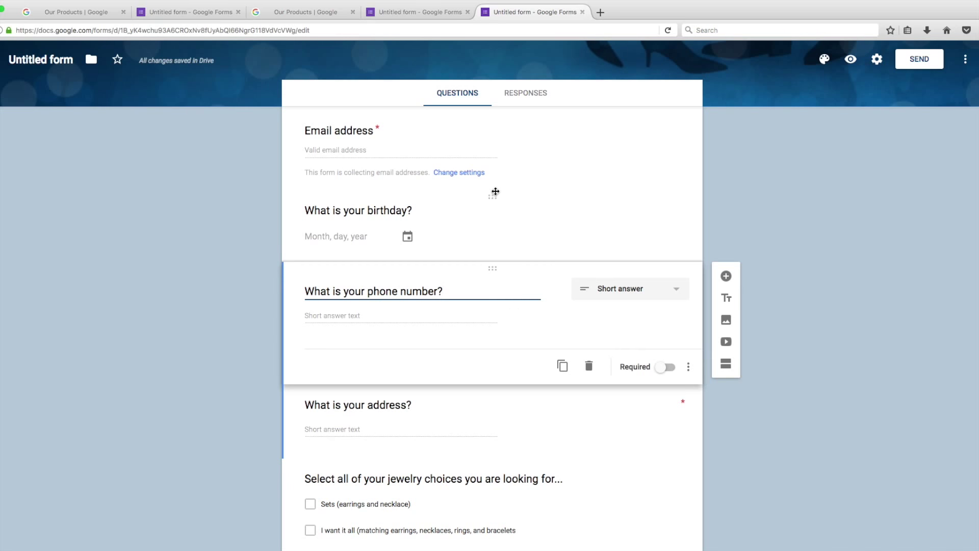
scroll(517, 464, "up", 3)
scroll(516, 465, "down", 7)
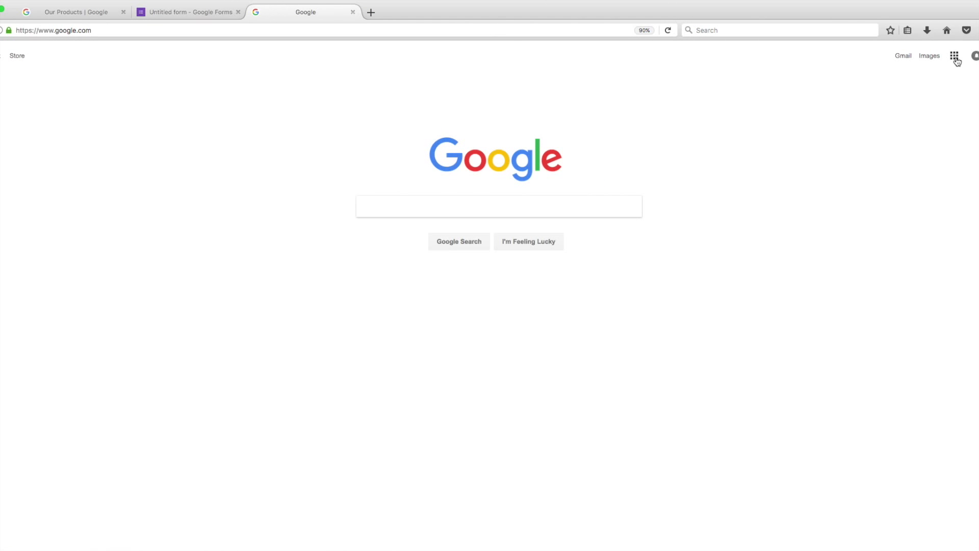
Open the full Google products page from the Google home page's app list
left_click(954, 56)
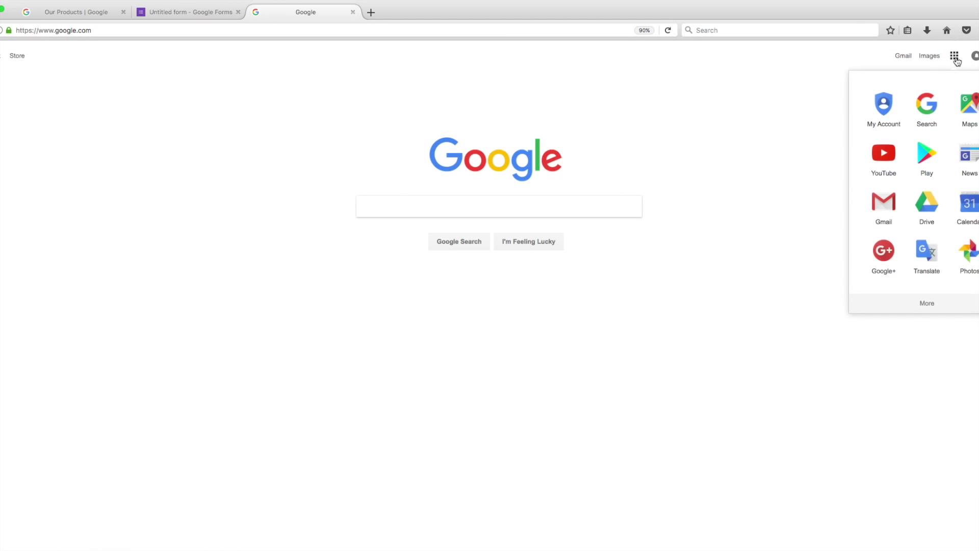
left_click(931, 304)
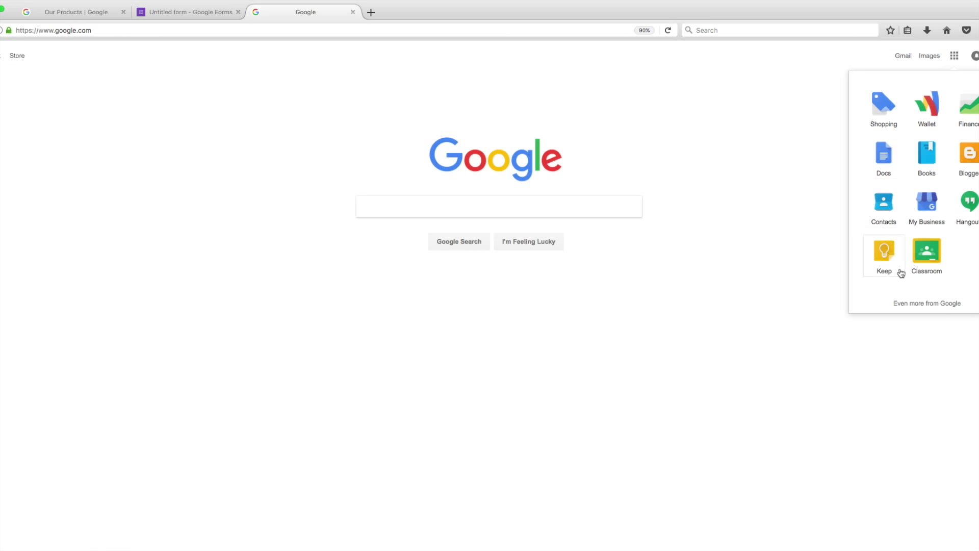
left_click(927, 304)
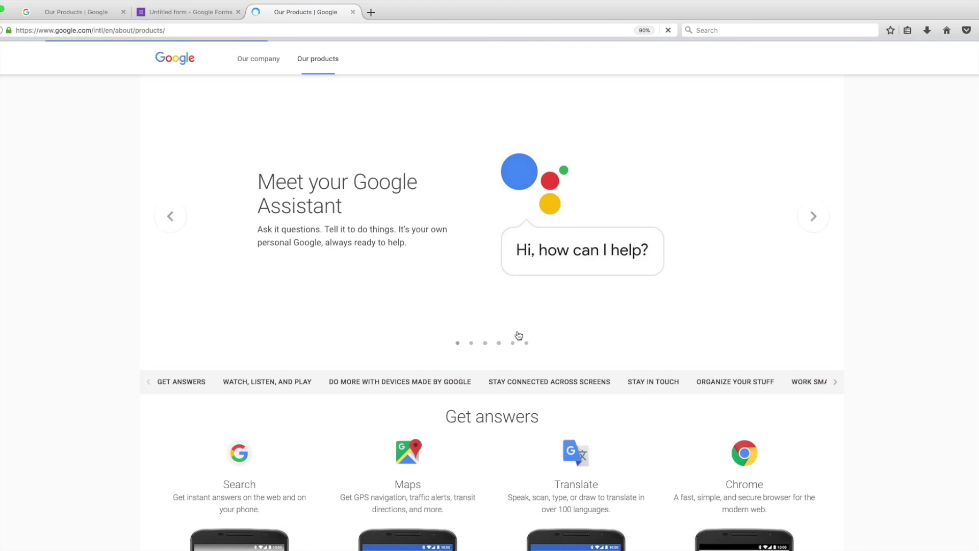
Open Google Forms from the complete list of products and create a blank form
scroll(519, 335, "down", 15)
scroll(519, 335, "down", 20)
scroll(519, 335, "down", 5)
scroll(519, 336, "down", 10)
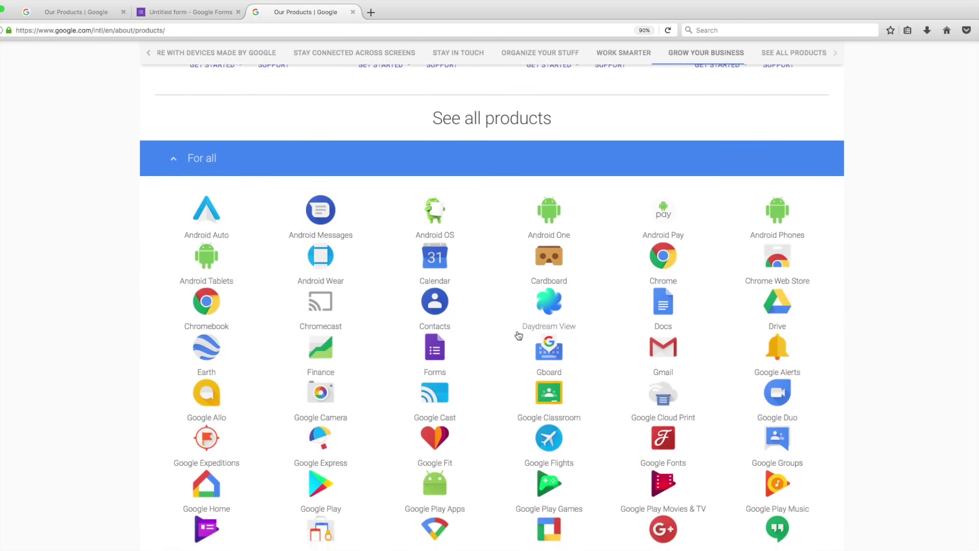
scroll(519, 335, "down", 5)
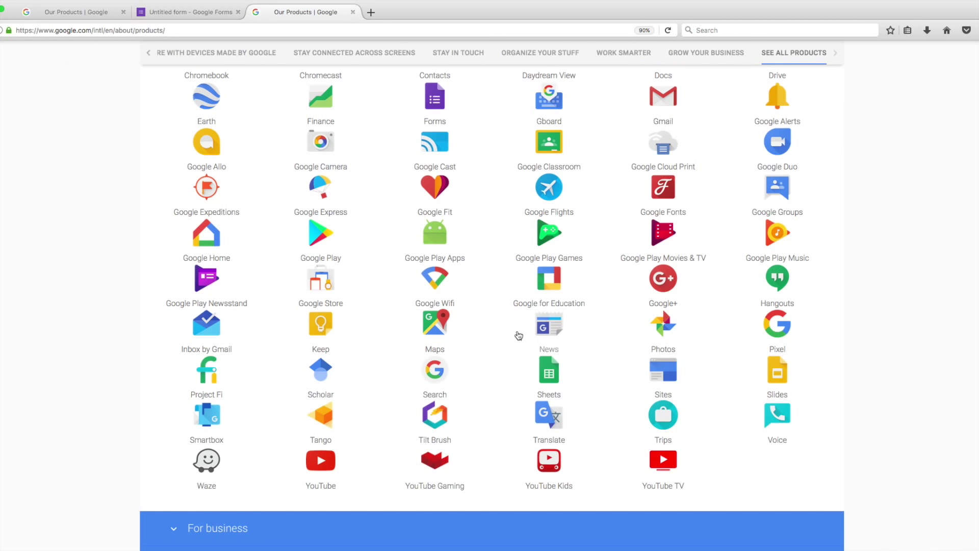
scroll(519, 335, "down", 1)
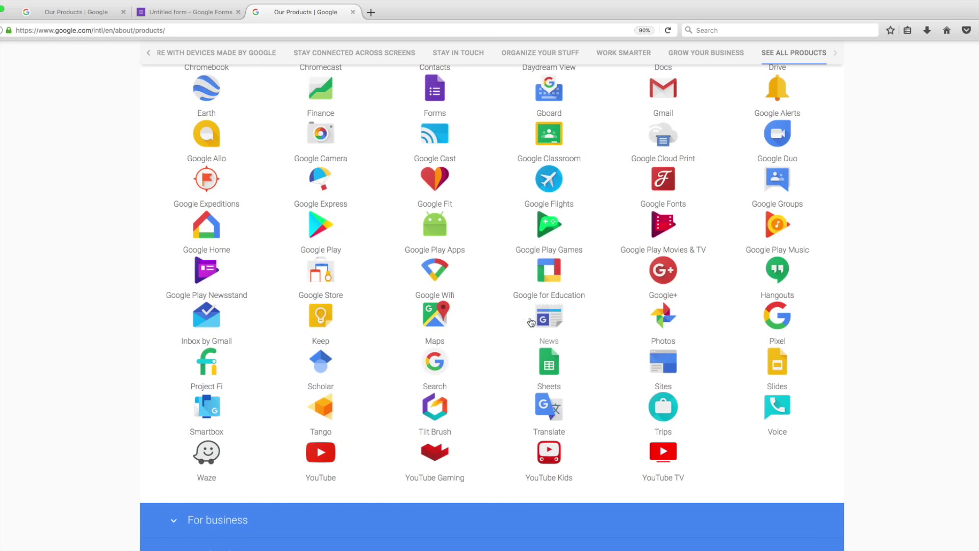
left_click(436, 101)
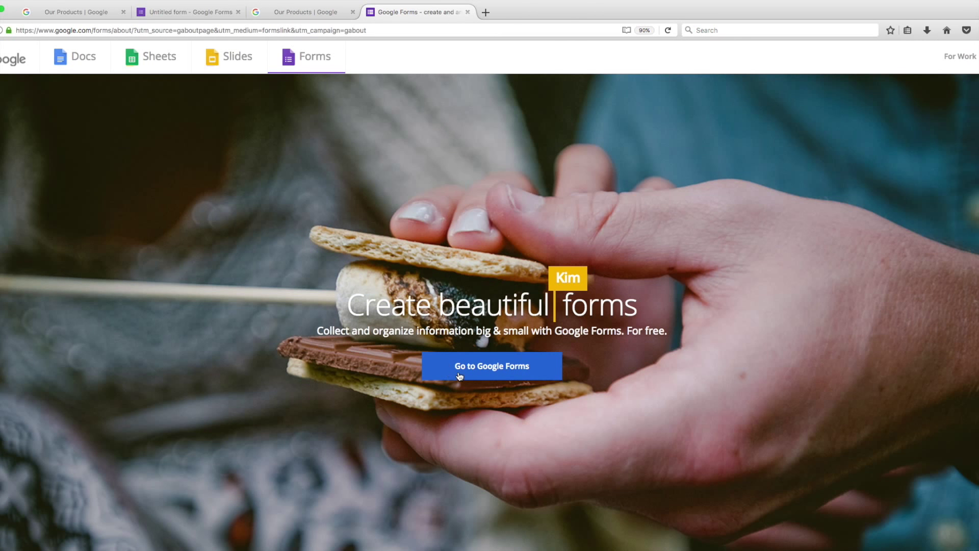
left_click(457, 375)
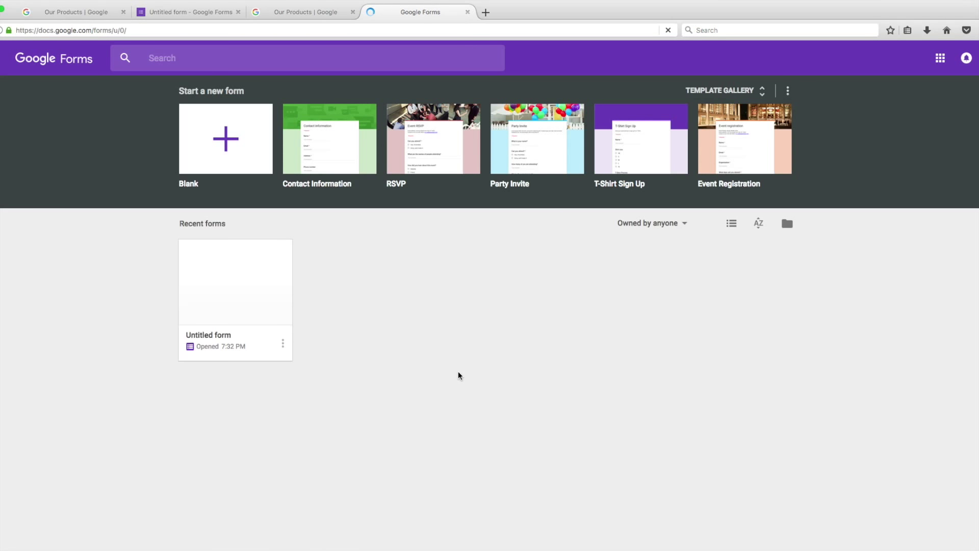
left_click(223, 138)
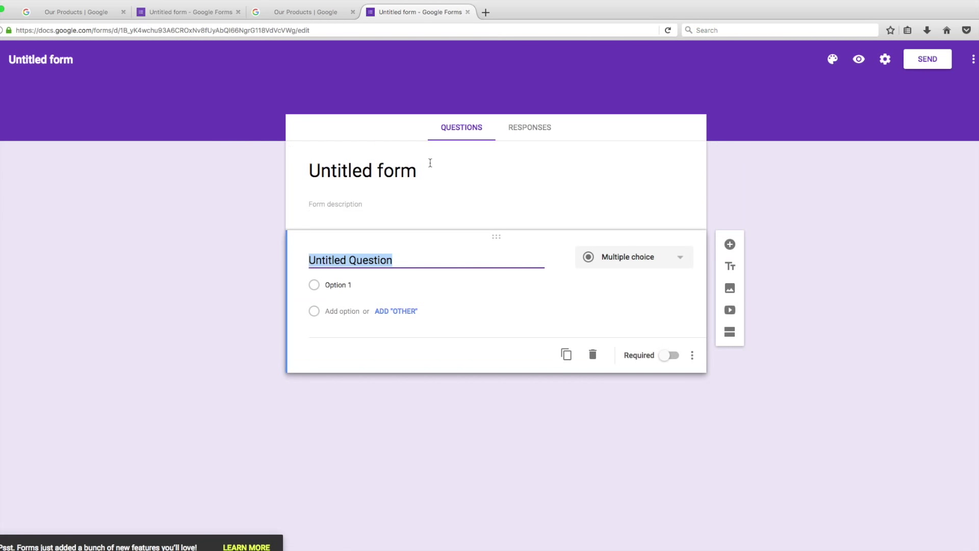
Set the form to collect email addresses and allow editing after submission, without limiting respondents to one response, and save the settings
left_click(884, 60)
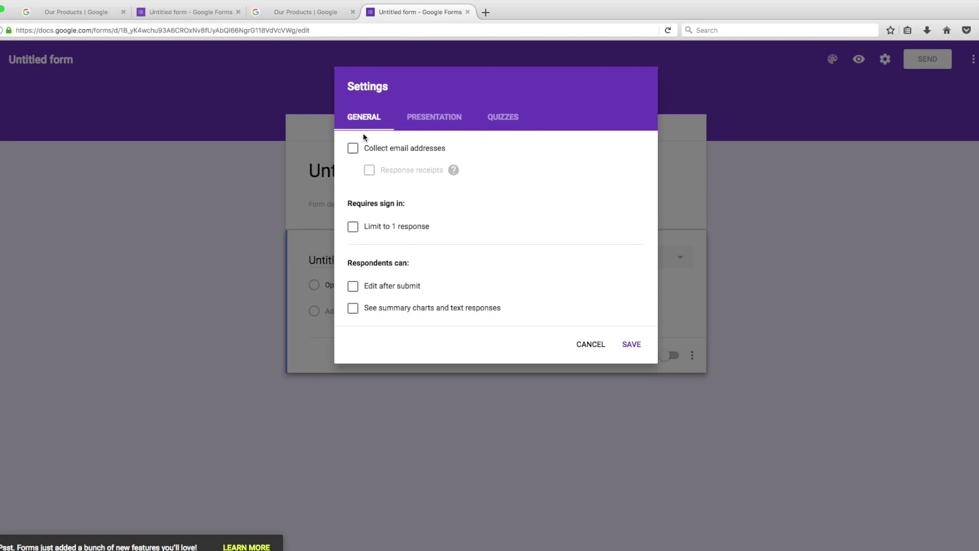
left_click(352, 151)
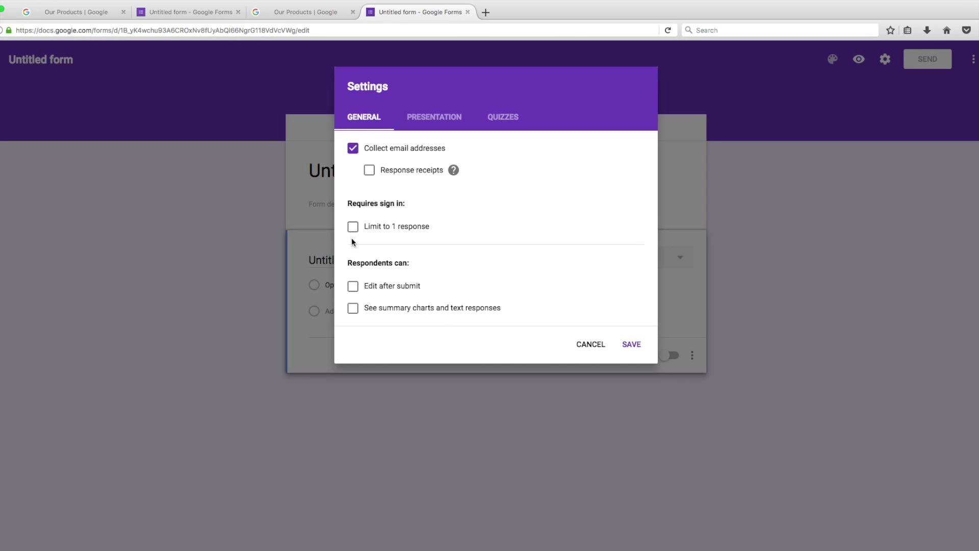
left_click(357, 289)
left_click(353, 227)
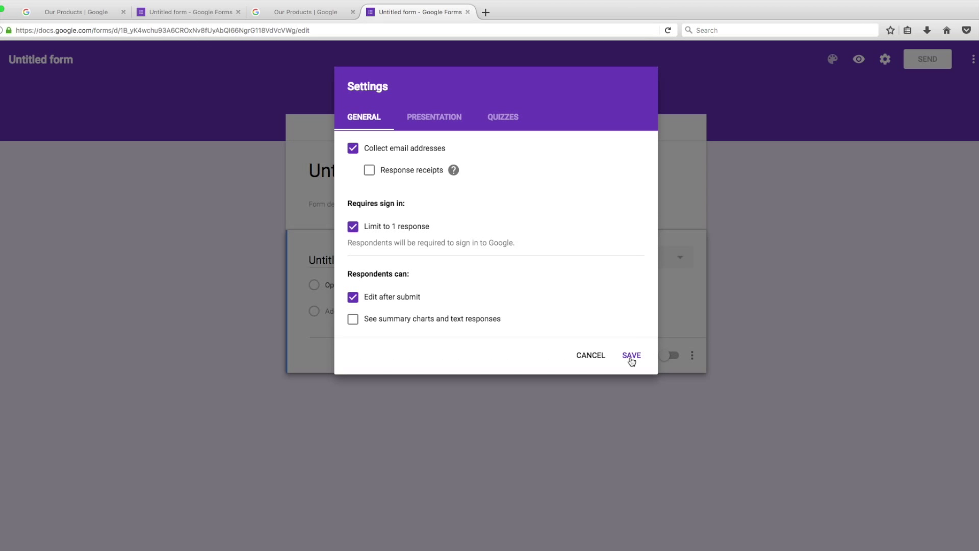
left_click(356, 229)
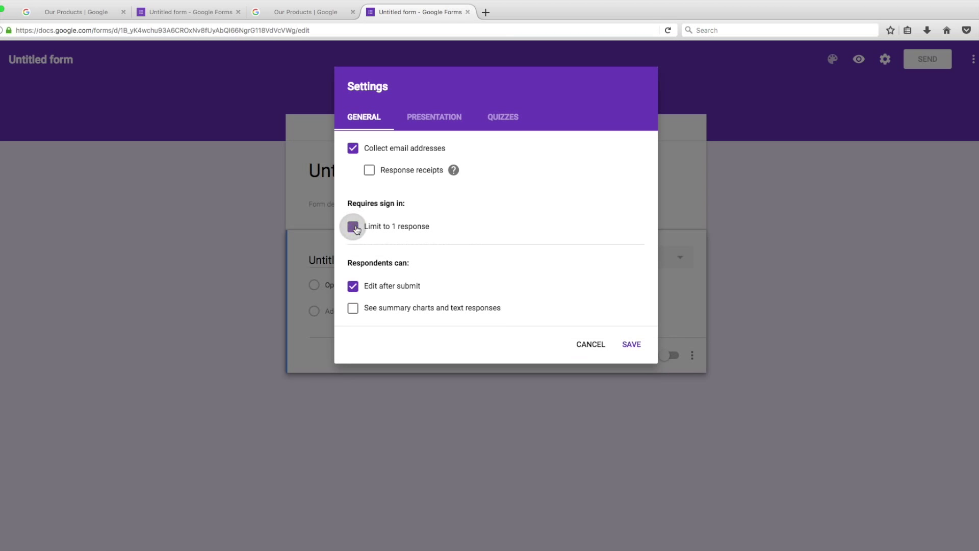
left_click(634, 345)
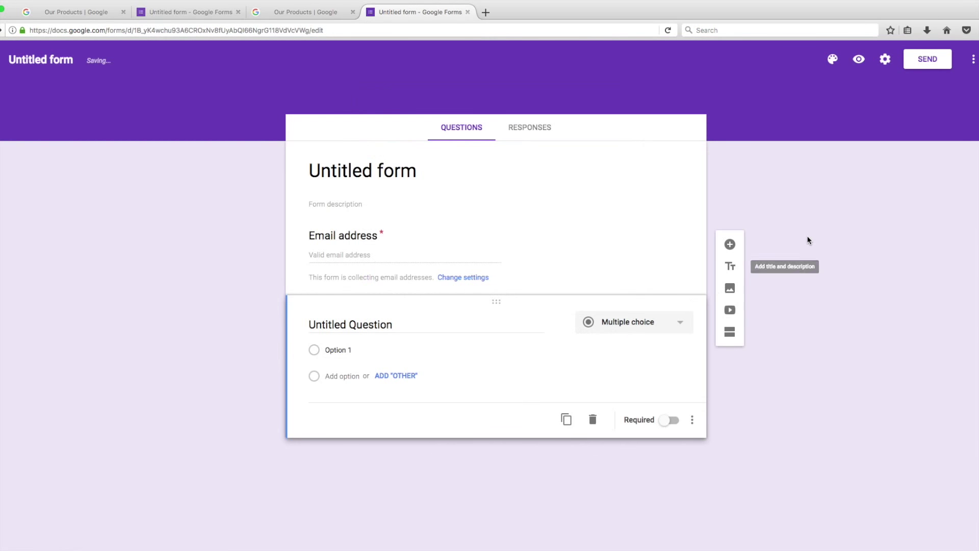
Browse the theme photos and apply the blue header image with high-heeled shoes to the form
left_click(839, 60)
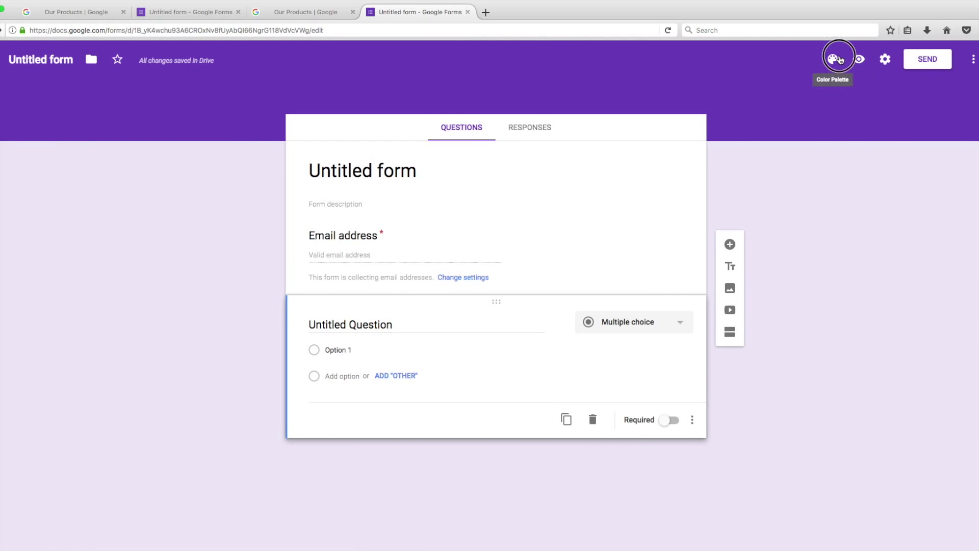
left_click(946, 211)
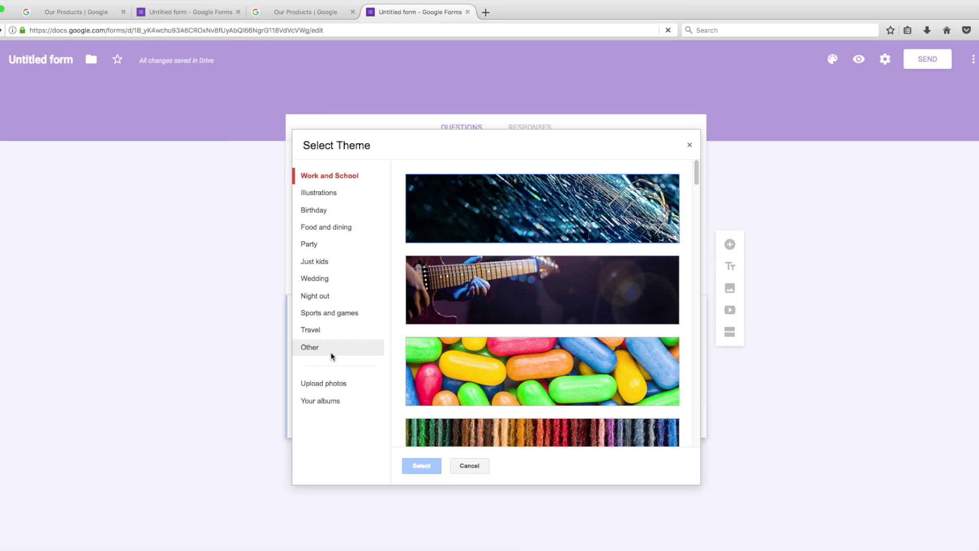
scroll(496, 368, "down", 3)
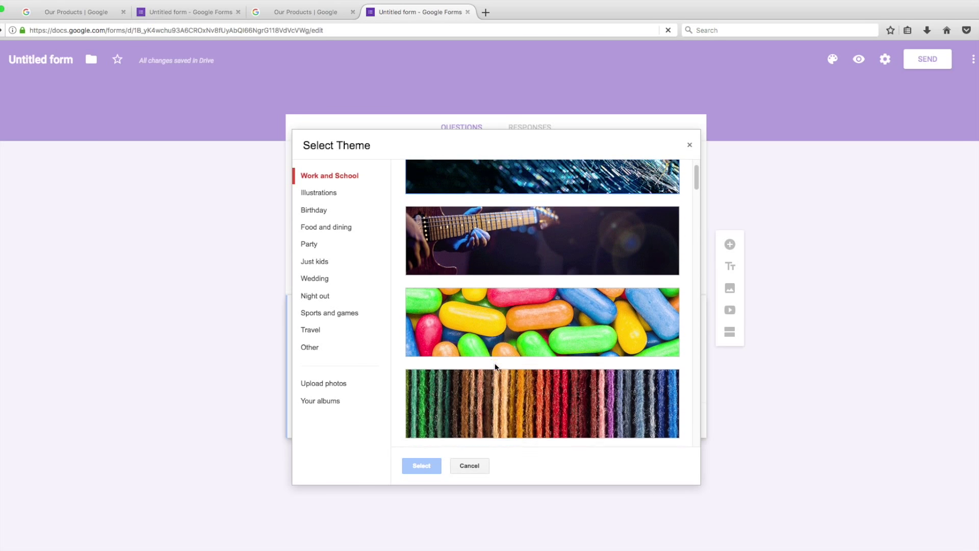
scroll(496, 367, "down", 5)
scroll(497, 367, "down", 10)
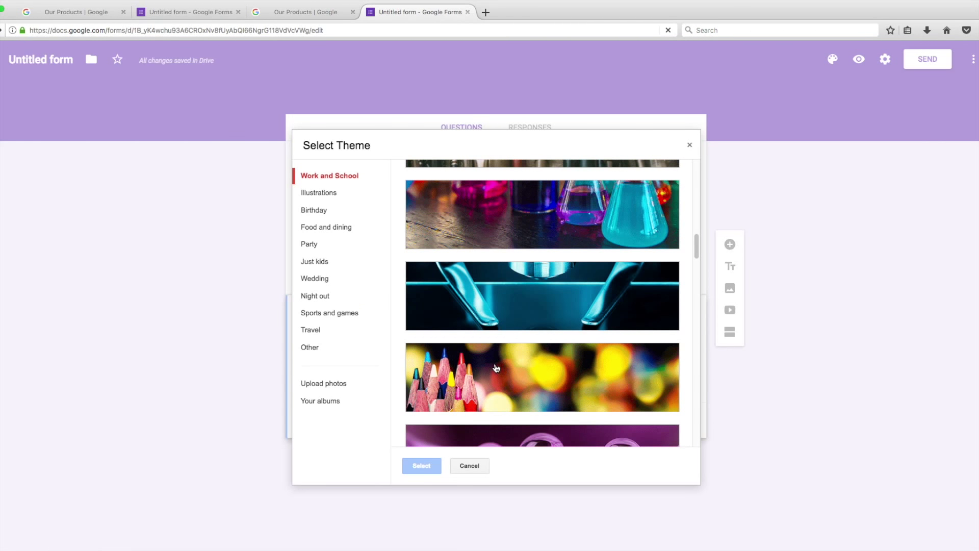
scroll(497, 367, "down", 10)
scroll(497, 368, "down", 12)
scroll(494, 367, "down", 15)
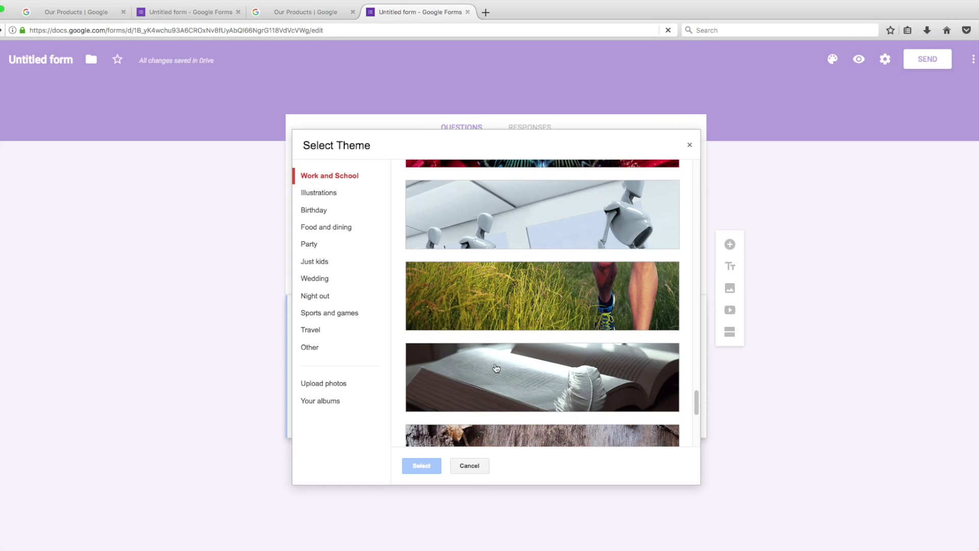
scroll(496, 367, "down", 6)
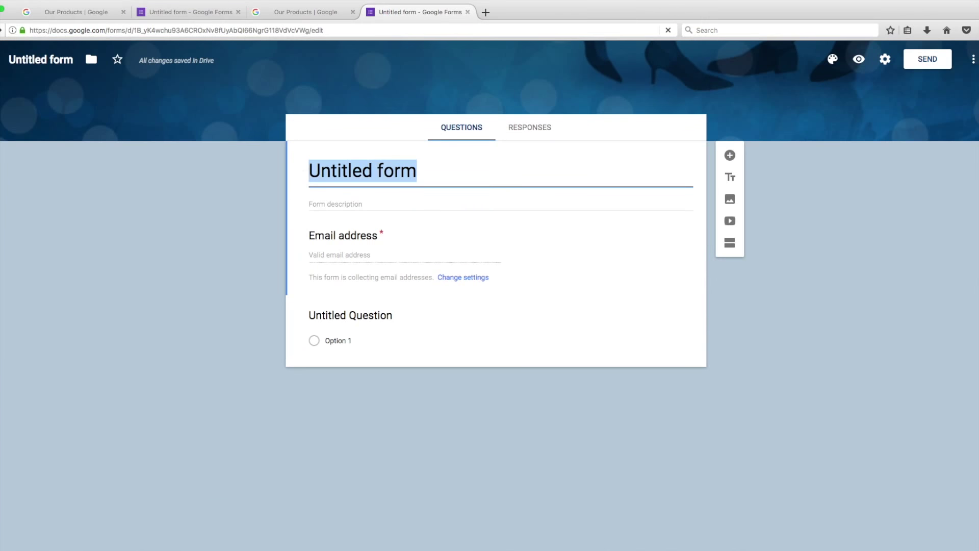
Title the form "Customer Information" and enter the description "catchmysparklehp's new customer information"
type("Cus")
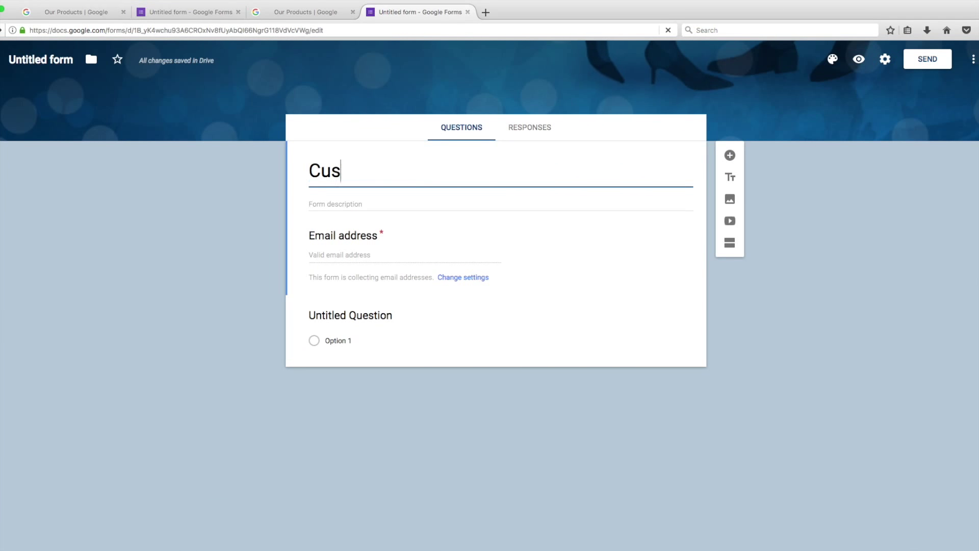
type("tomer Information")
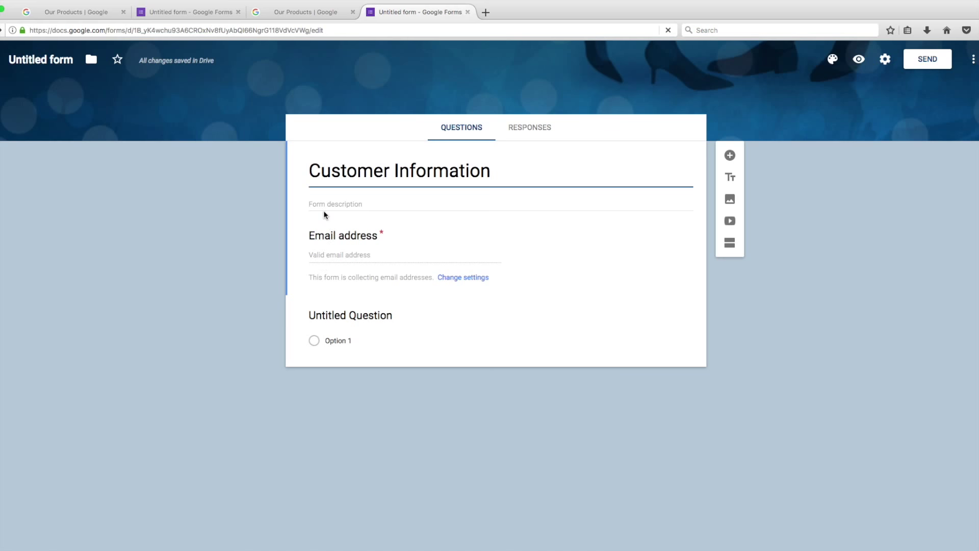
left_click(373, 203)
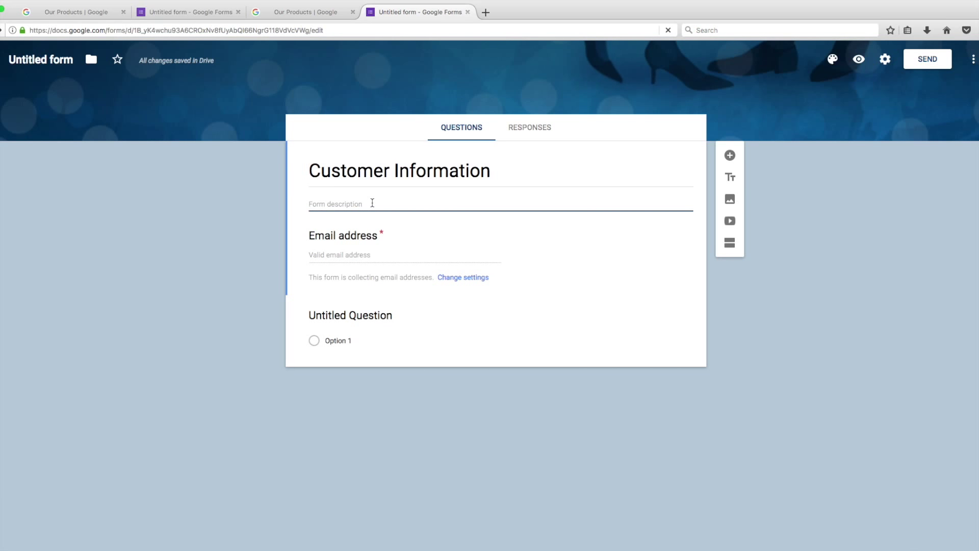
type("catc")
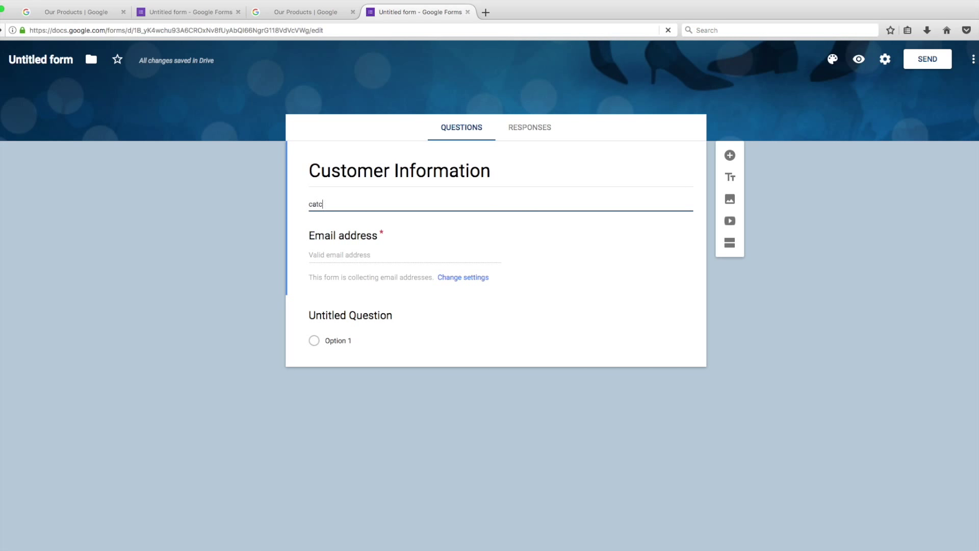
type("hmyspa")
type("rklehp's new cut")
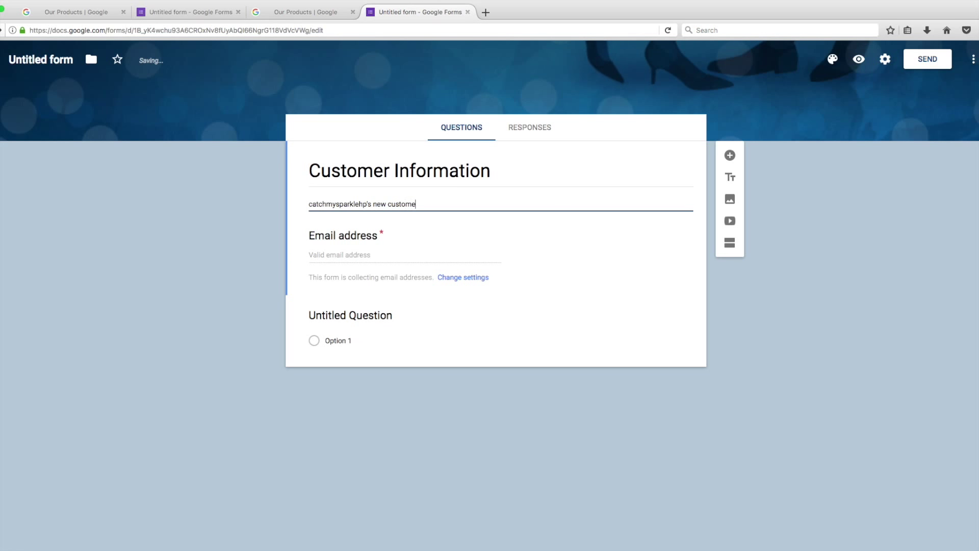
type("ogi")
key("BackSpace")
key("BackSpace")
key("BackSpace")
type("information")
Change the untitled question to "What is your address?" and make it required
left_click(315, 311)
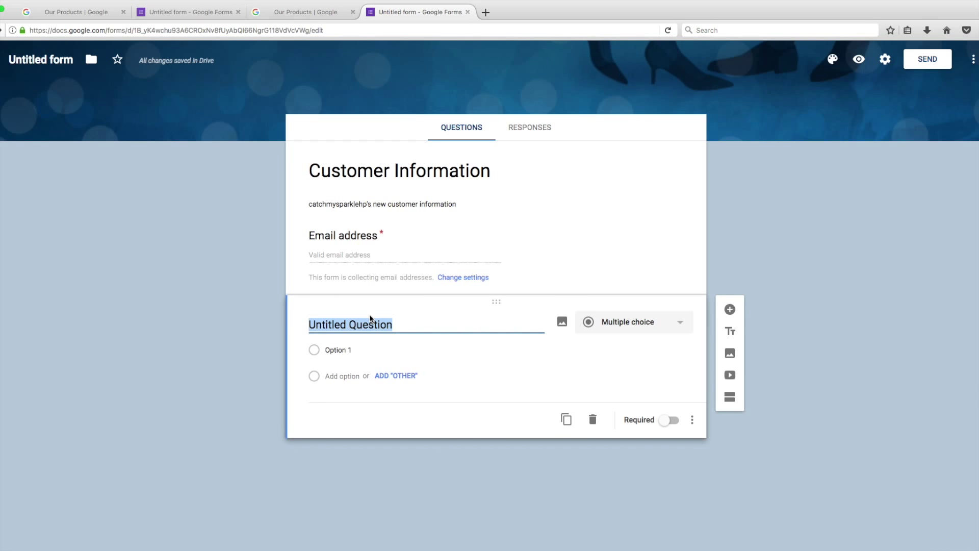
type("What is your ")
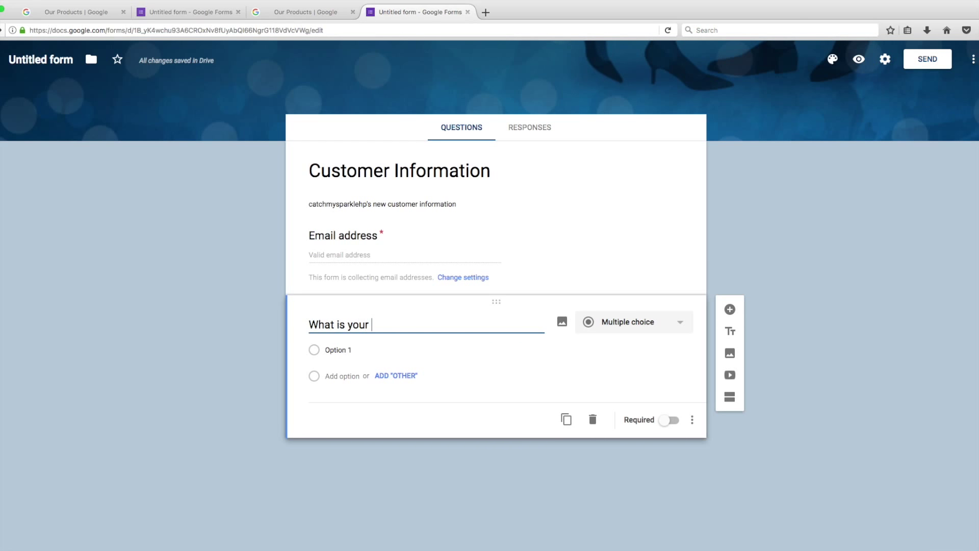
type("address")
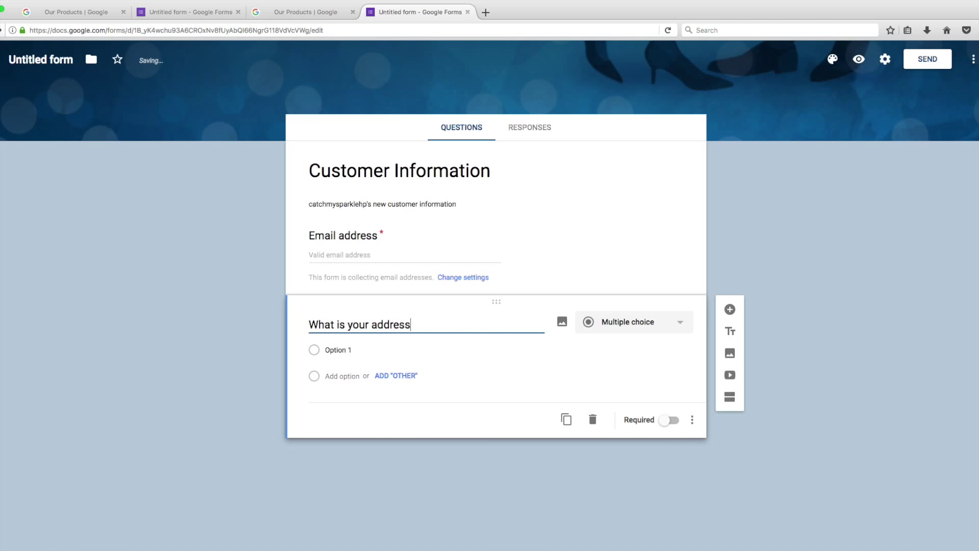
type("?")
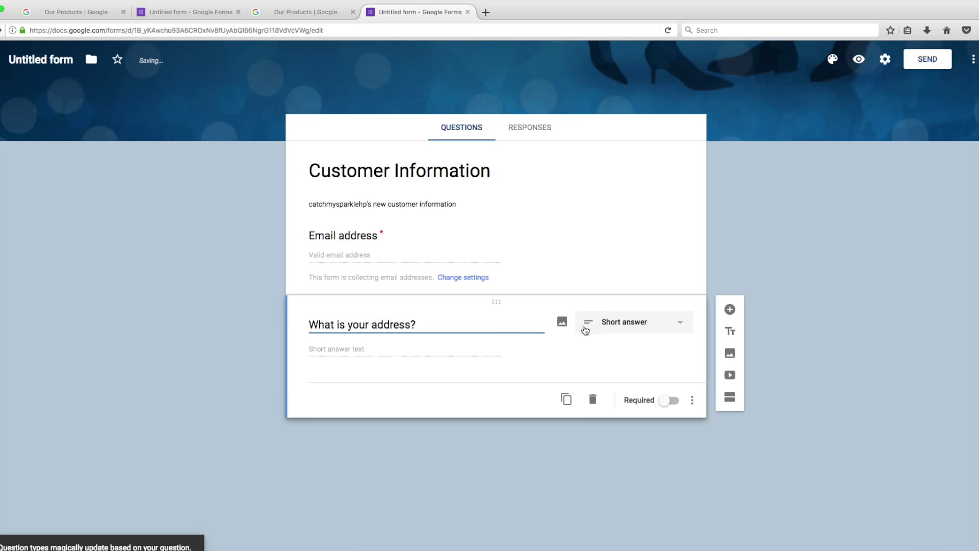
left_click(669, 403)
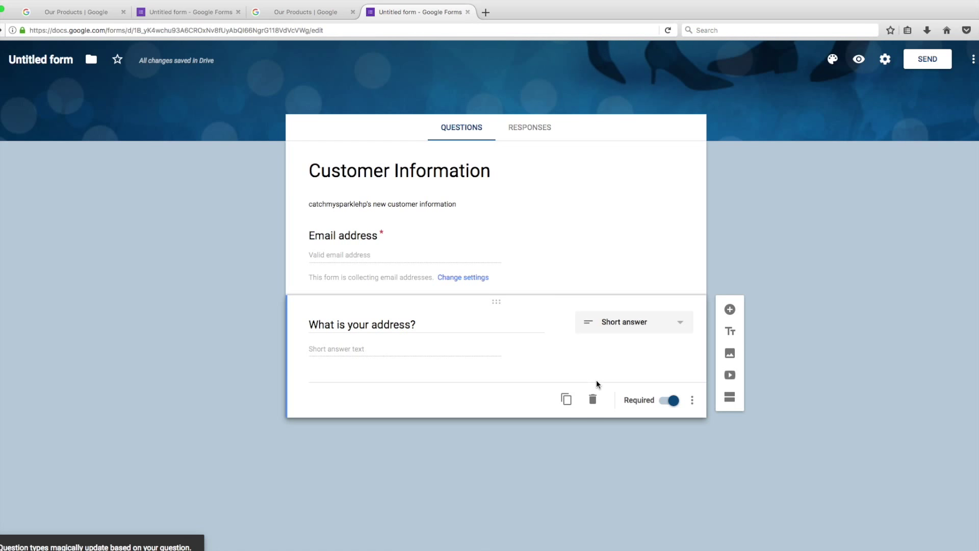
Add a question below the address question and set its type to Checkboxes after trying Multiple choice grid and Checkbox grid
left_click(730, 309)
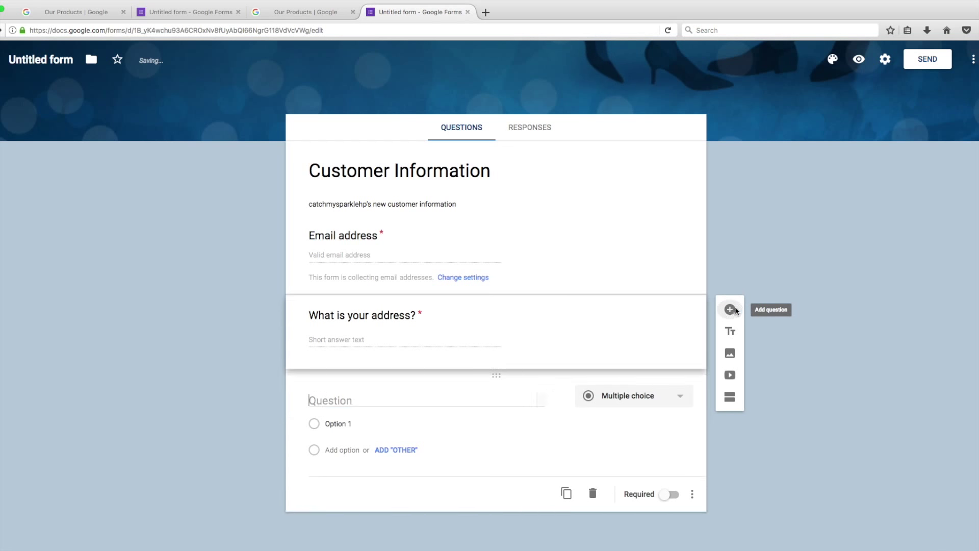
left_click(682, 402)
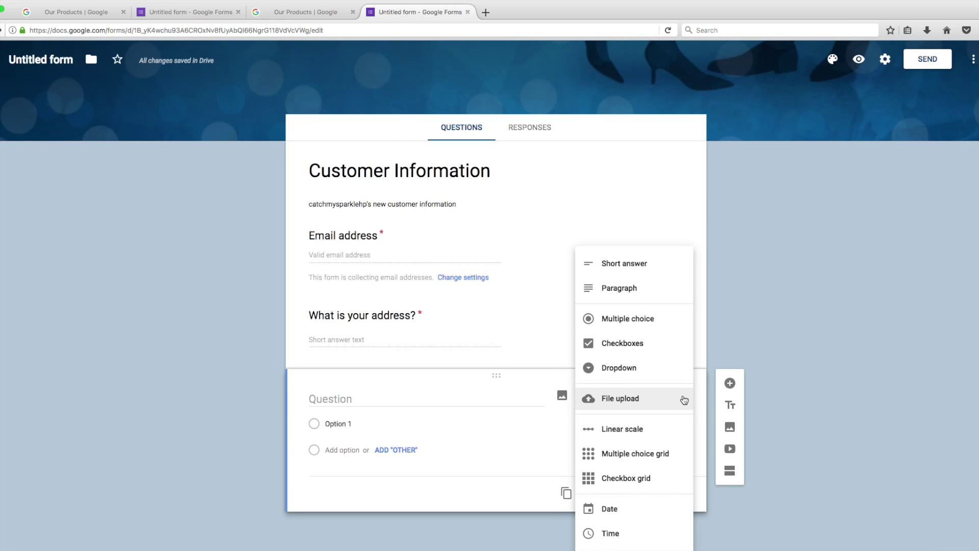
left_click(666, 455)
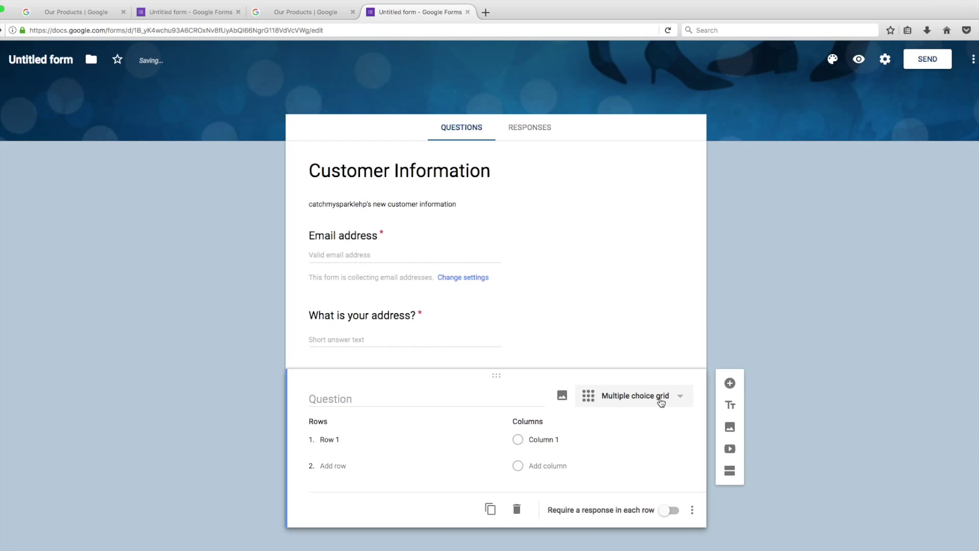
left_click(662, 402)
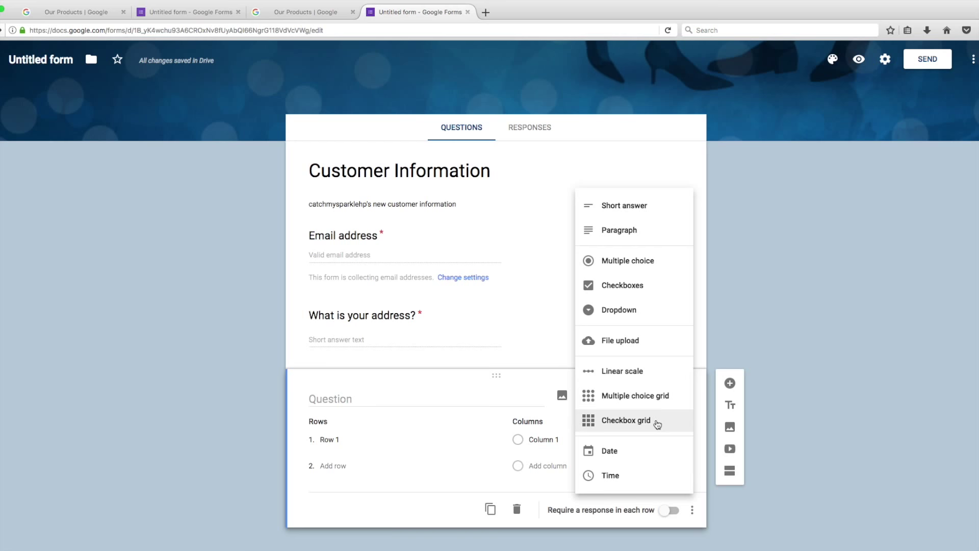
left_click(658, 423)
left_click(655, 404)
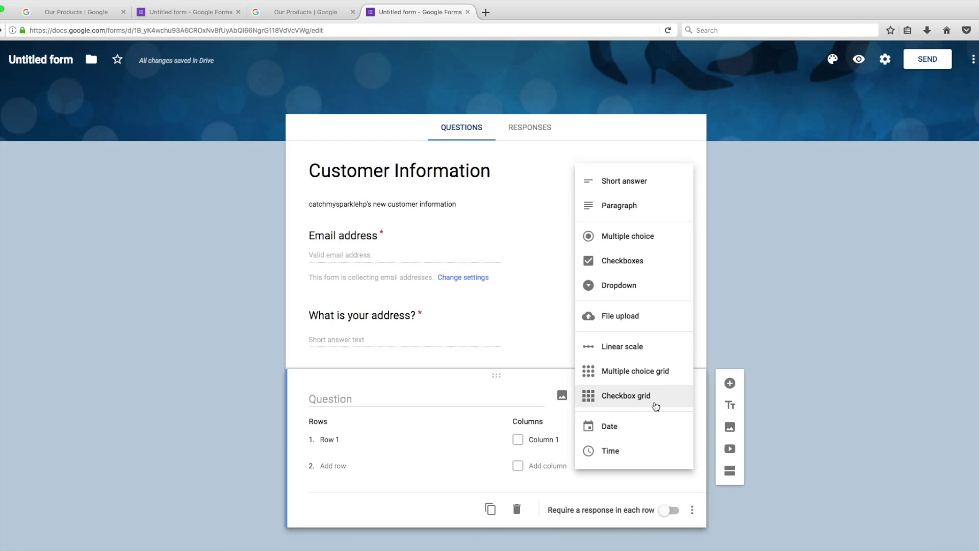
left_click(653, 261)
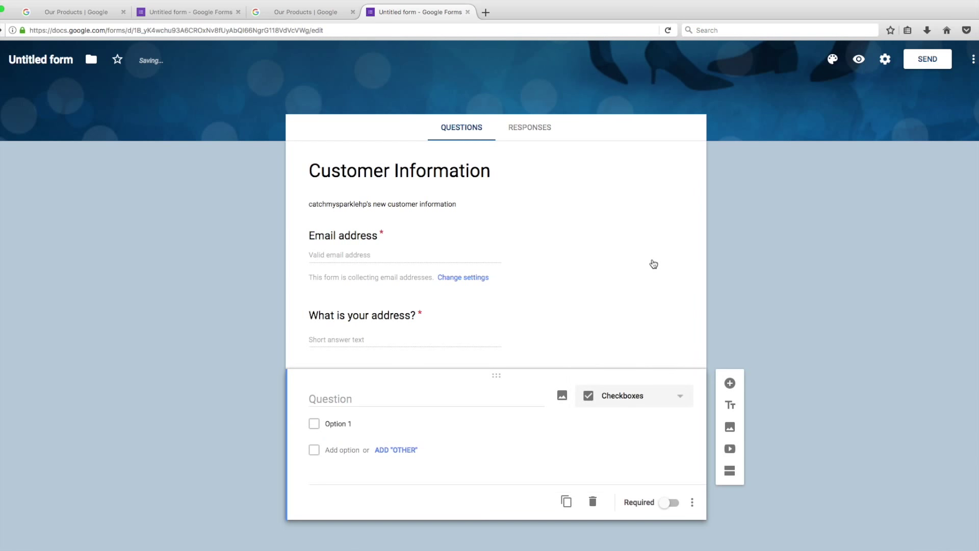
Enter "Select all of your jewelry choices you are looking for..." as the checkbox question's text
left_click(346, 401)
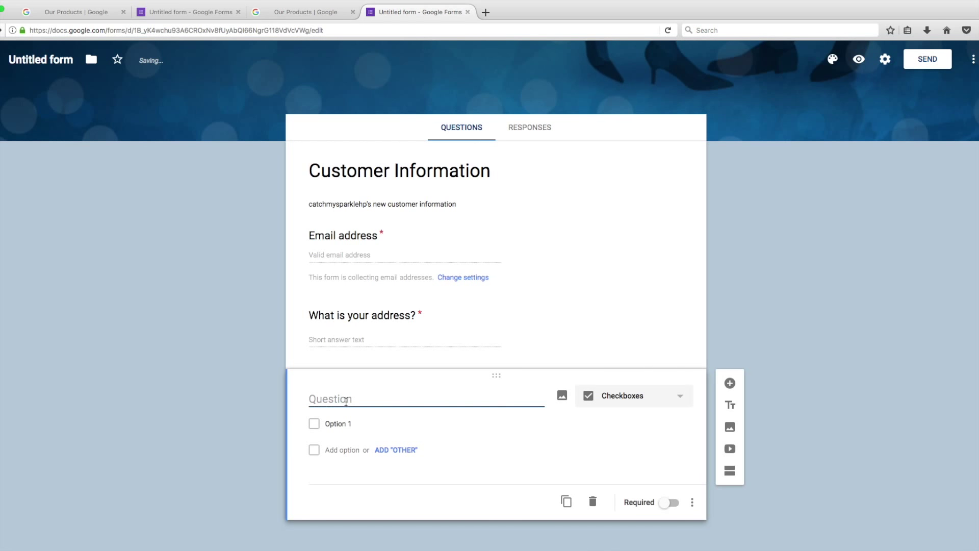
type("Select all of your")
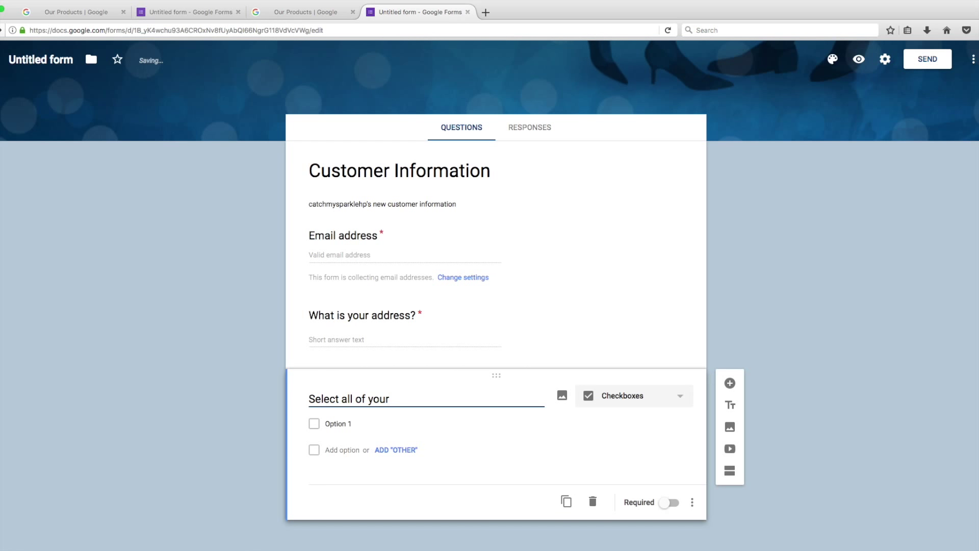
type(" jewelry choices you")
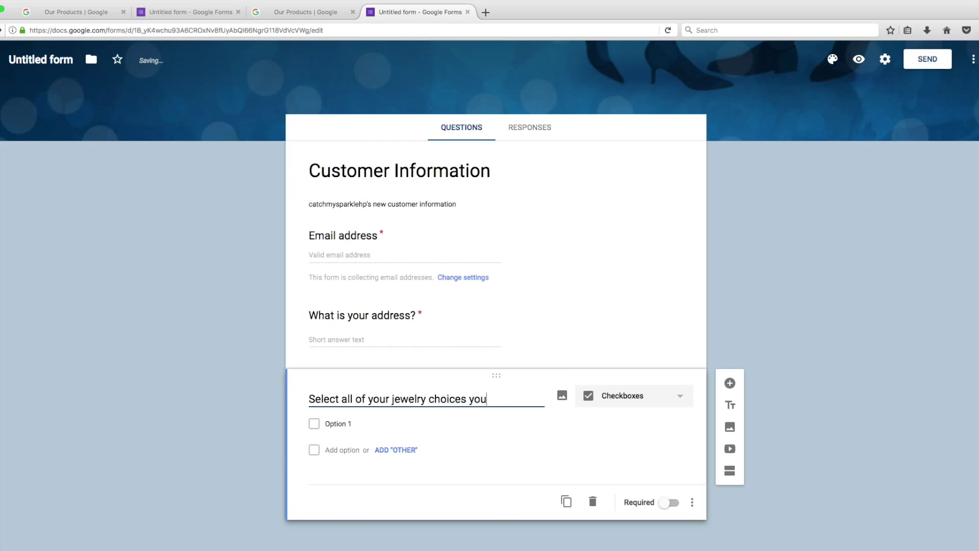
type("r are looking for...")
Replace the first checkbox option of the jewelry question with "Sets (earrings and necklace)"
left_click(347, 429)
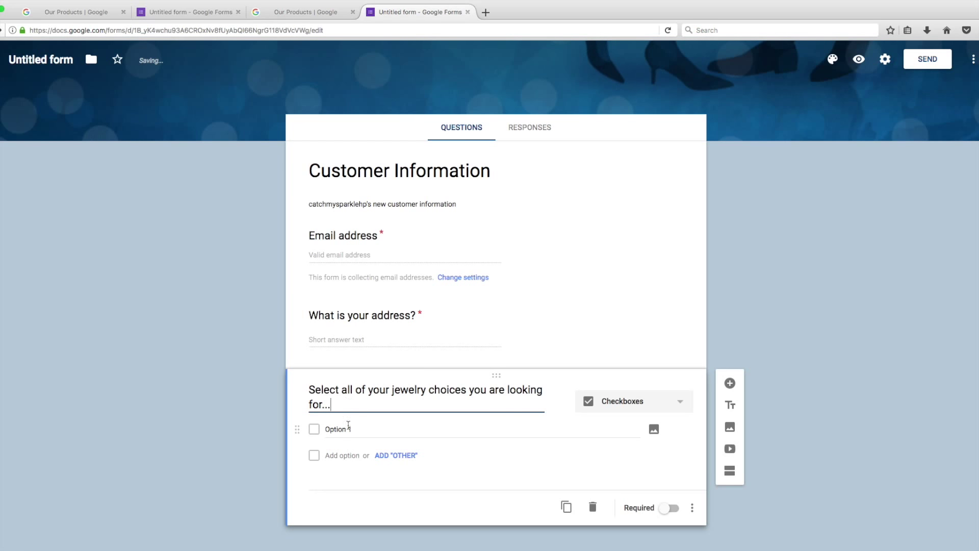
left_click_drag(385, 431, 328, 430)
type("set")
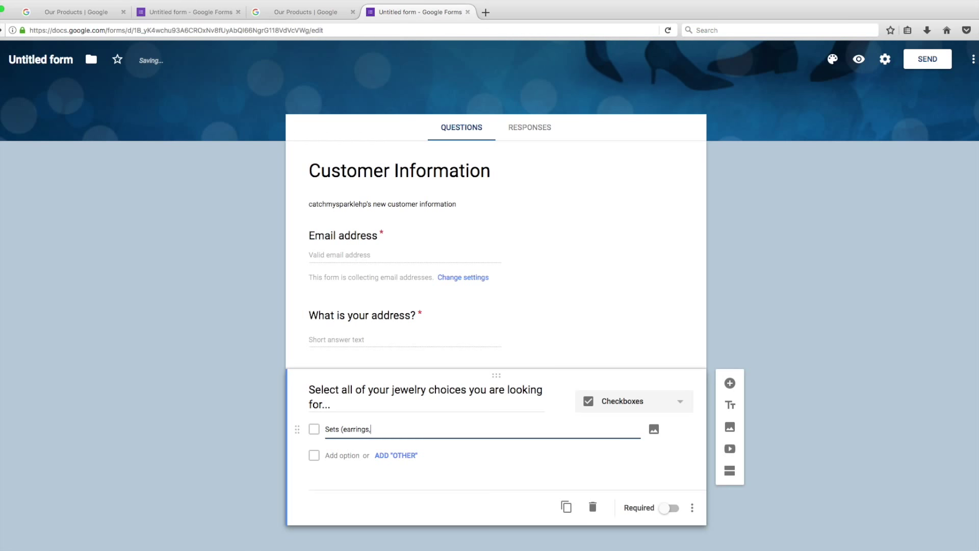
type("nd necklace")
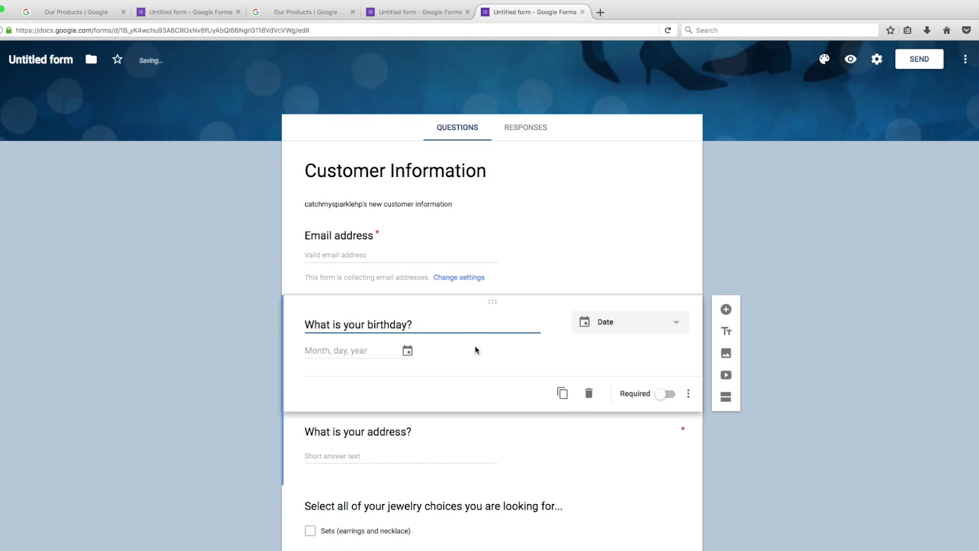
Add the short-answer question "What is your phone number?" below the birthday question
left_click(726, 310)
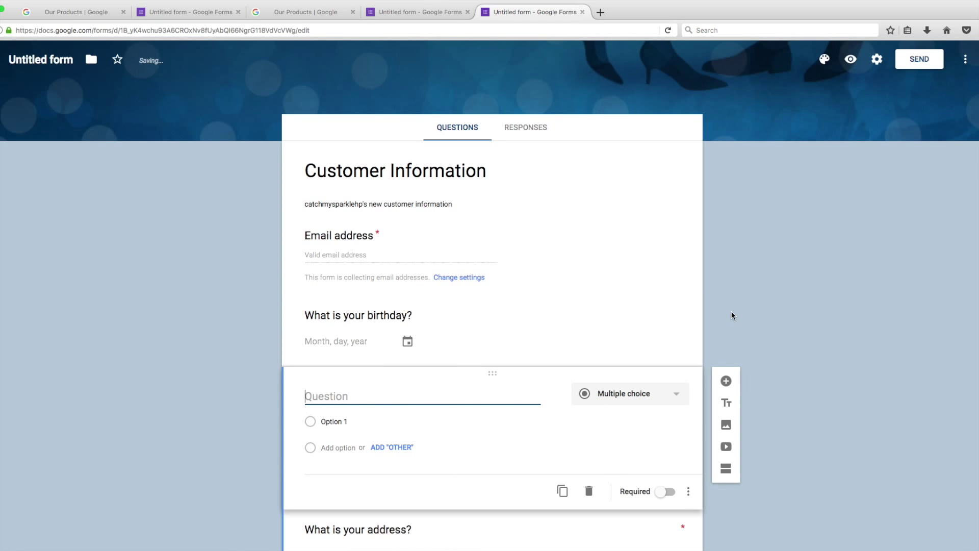
type("What is y")
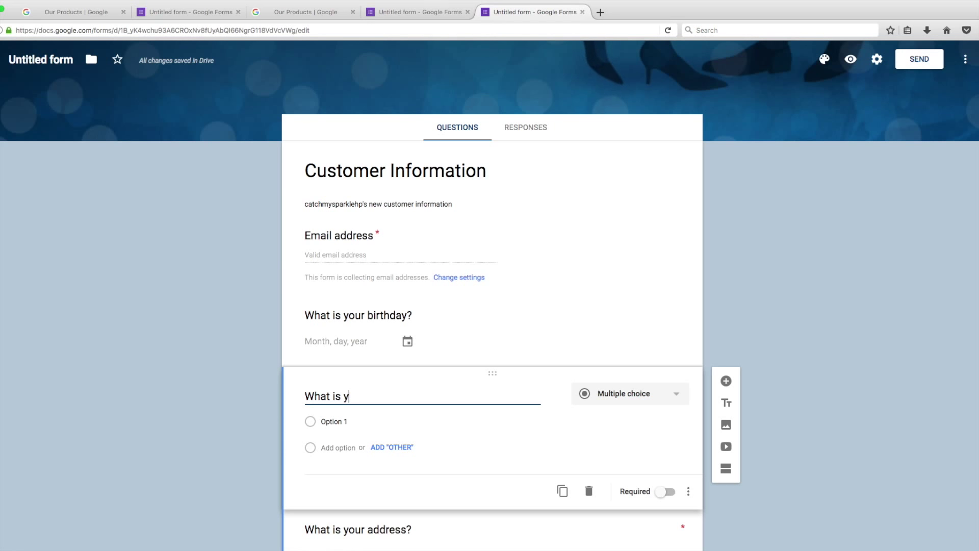
type("our phone n")
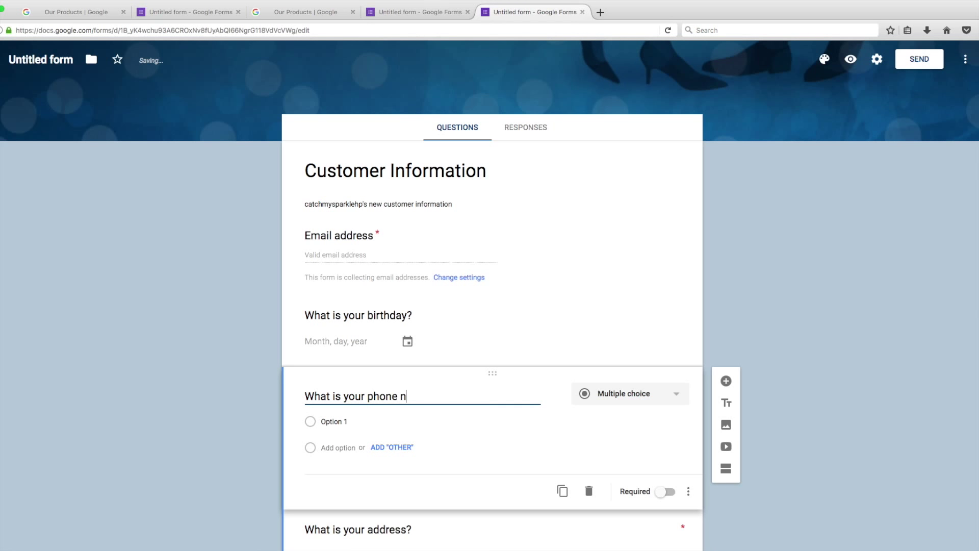
type("umber?")
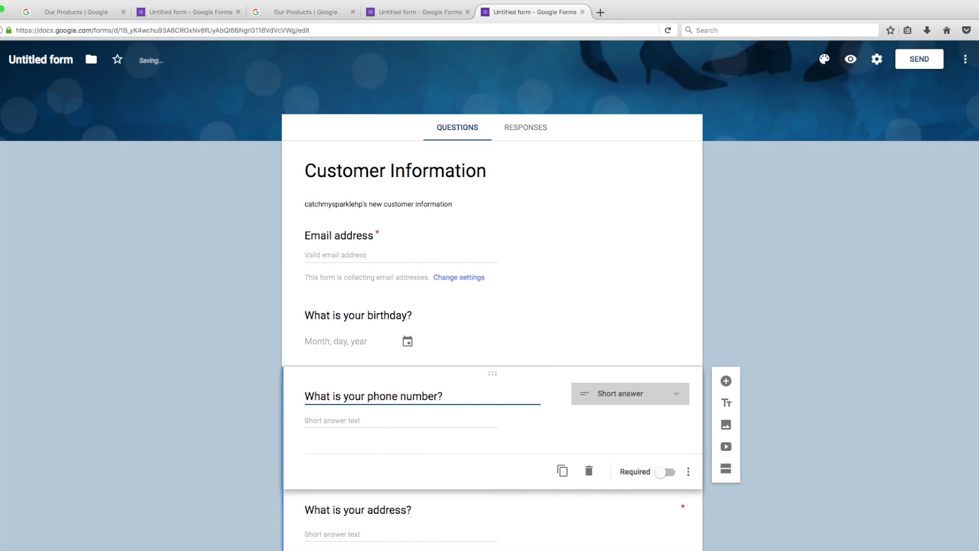
Review the form's questions, including the jewelry choices and color preferences
scroll(702, 387, "down", 1)
scroll(702, 387, "down", 3)
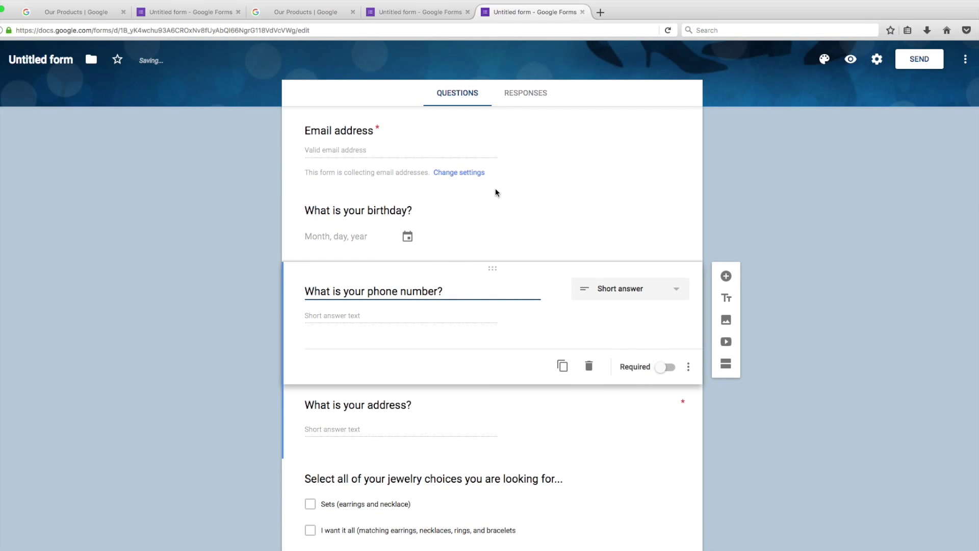
scroll(516, 464, "down", 1)
scroll(516, 464, "up", 5)
scroll(516, 464, "down", 14)
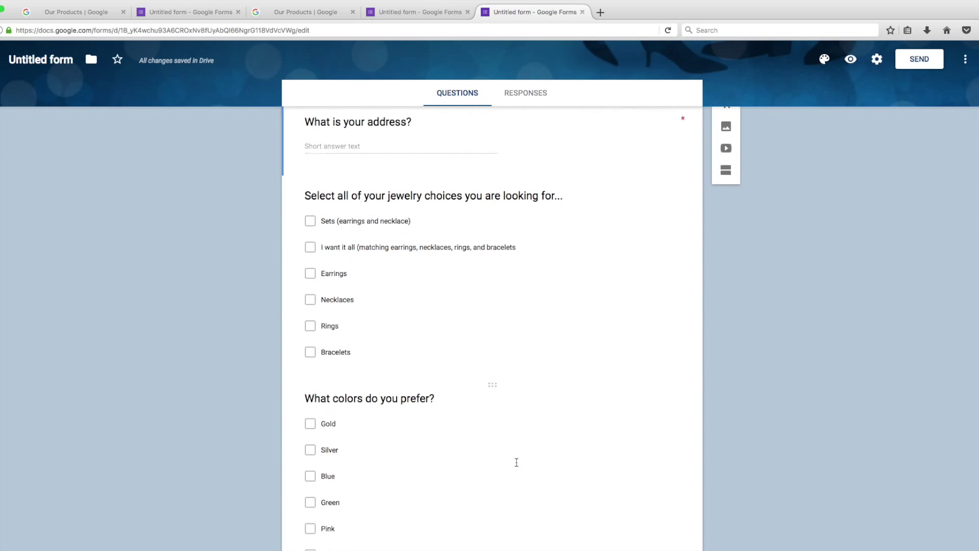
scroll(516, 462, "down", 6)
scroll(517, 464, "up", 9)
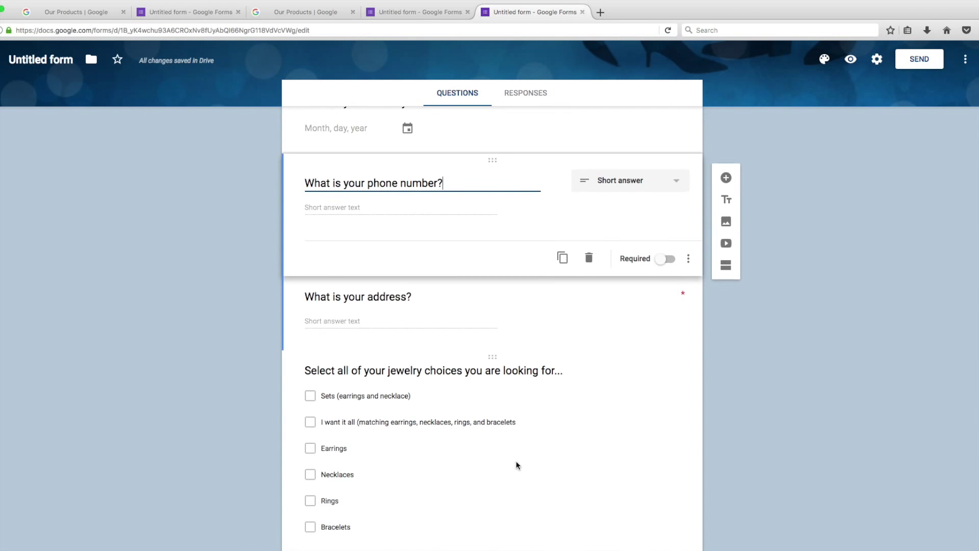
Move the "What is your address?" question above the birthday question, directly after the email address section
scroll(516, 465, "up", 6)
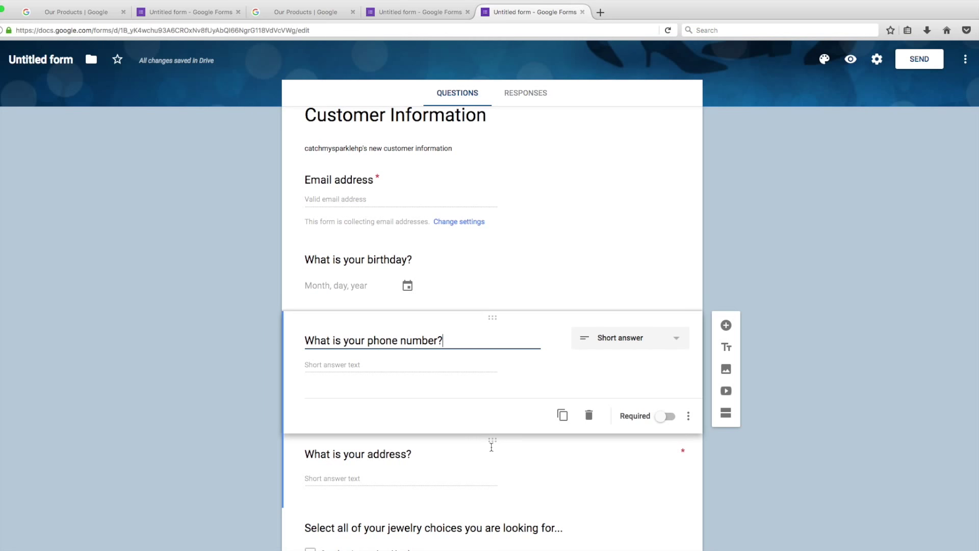
left_click_drag(492, 442, 499, 259)
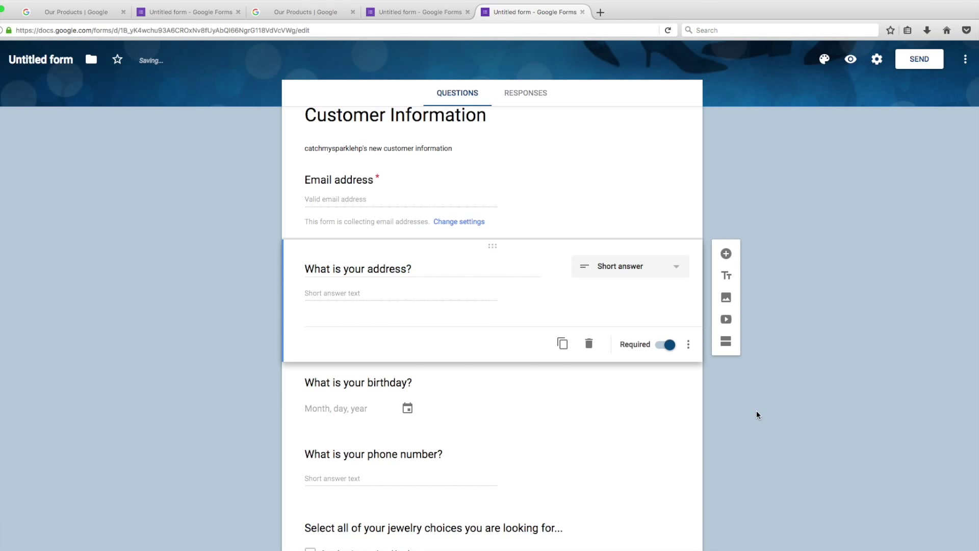
scroll(784, 335, "down", 4)
scroll(837, 234, "up", 6)
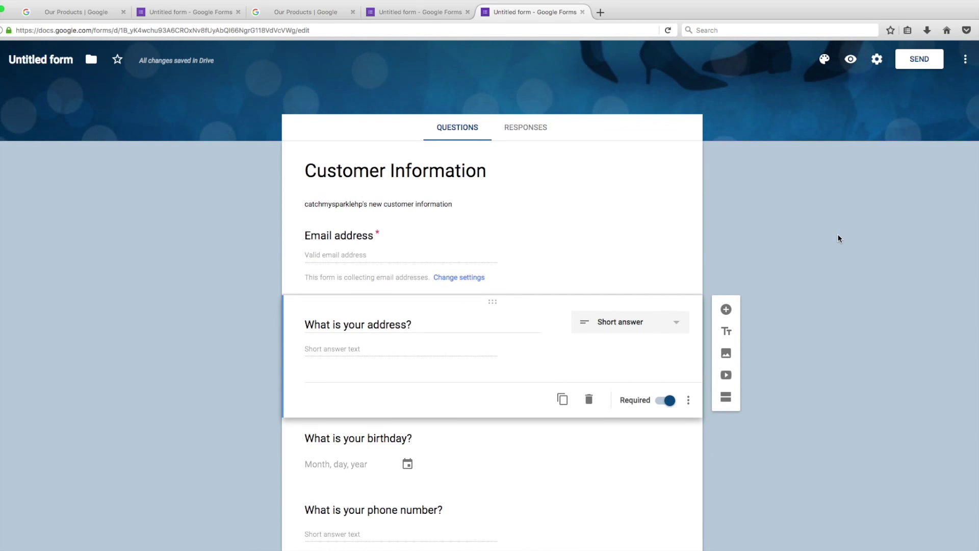
Name the form file "Customer Information", return to the forms list and reopen the form from the recent forms
left_click(66, 59)
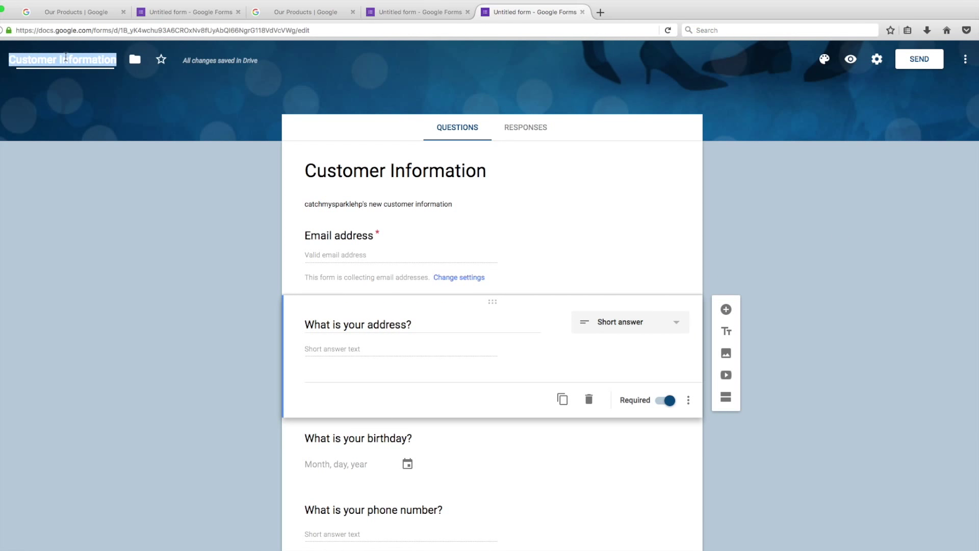
left_click(4, 59)
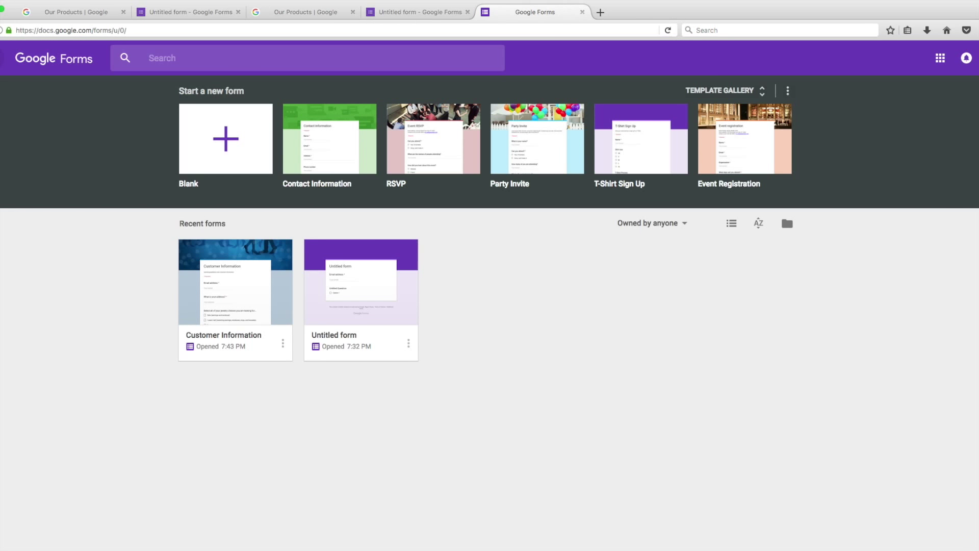
left_click(283, 344)
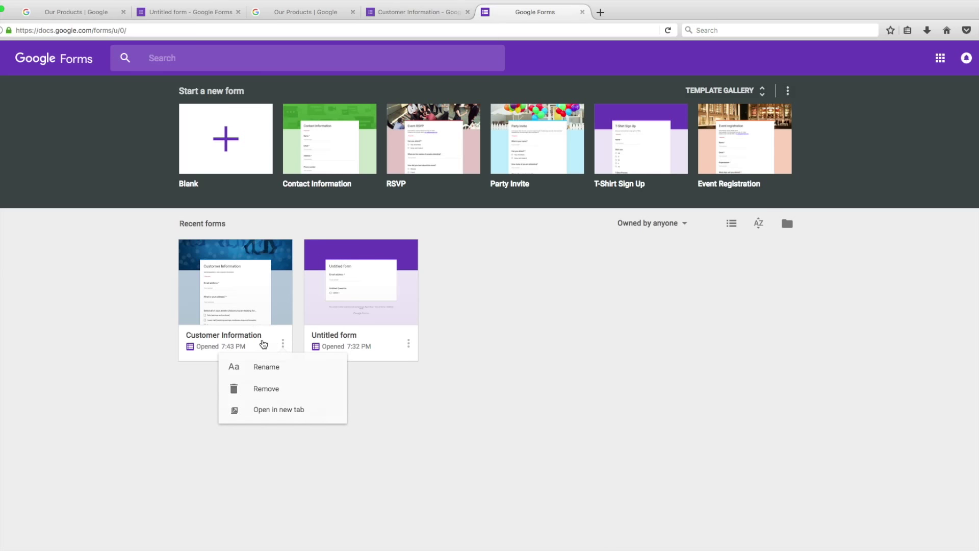
left_click(262, 339)
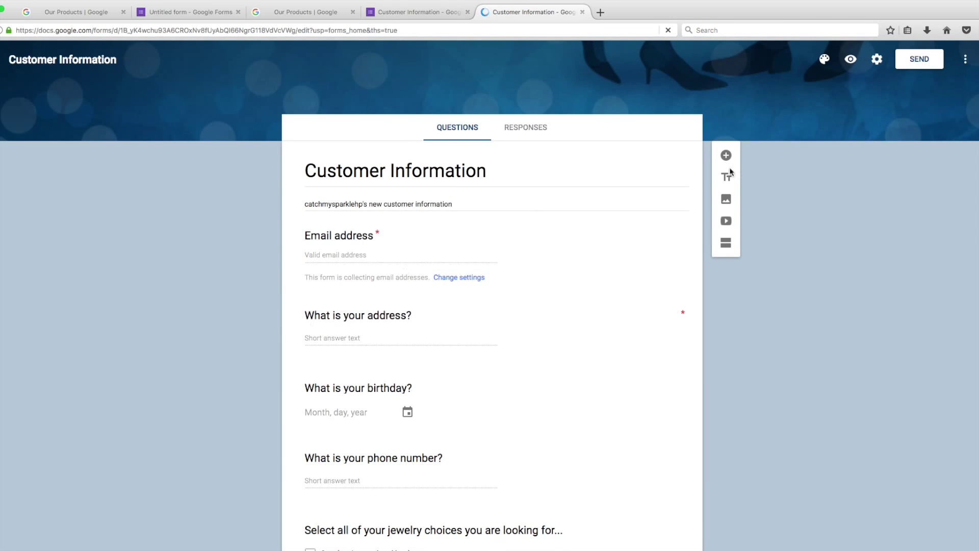
Open the form's pre-filled link page, look over its questions and close it
left_click(965, 61)
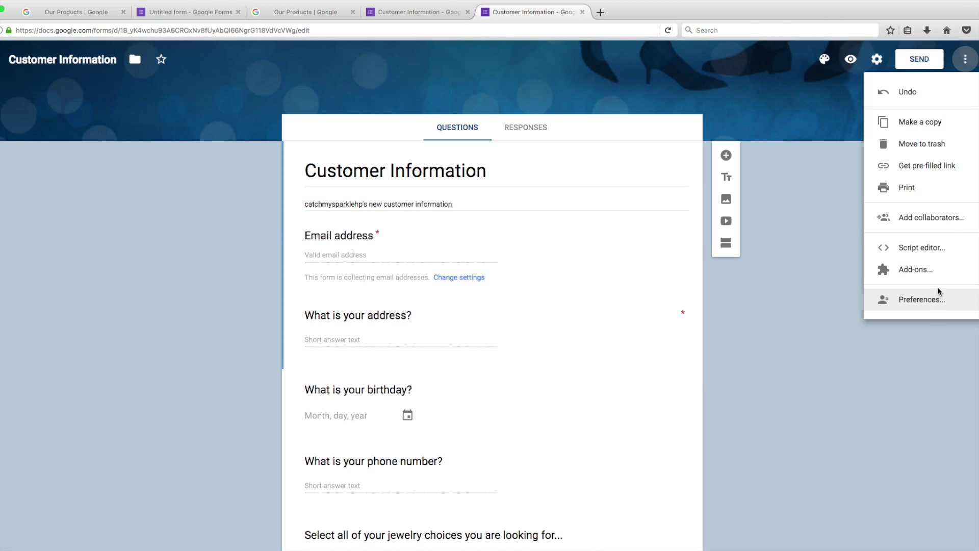
left_click(929, 170)
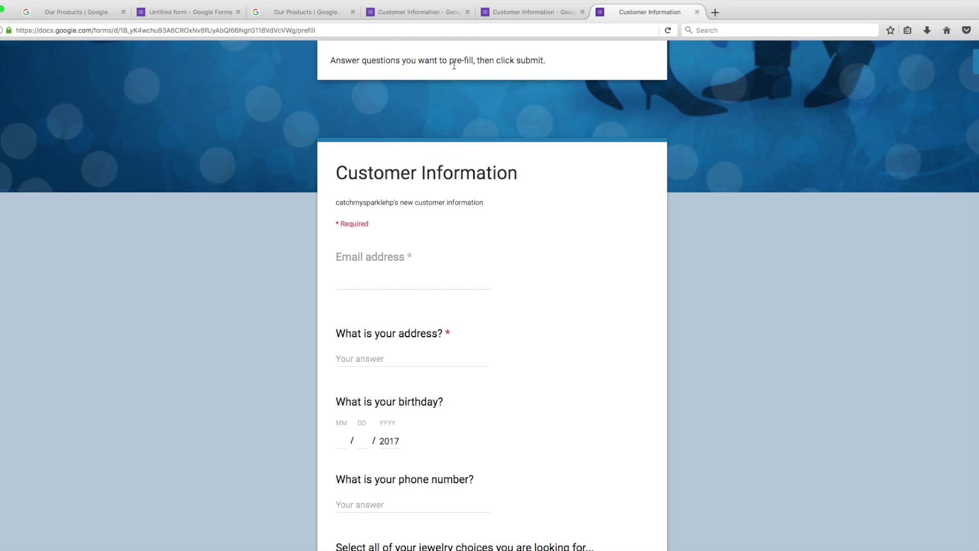
scroll(442, 137, "down", 5)
scroll(441, 137, "up", 5)
left_click(691, 13)
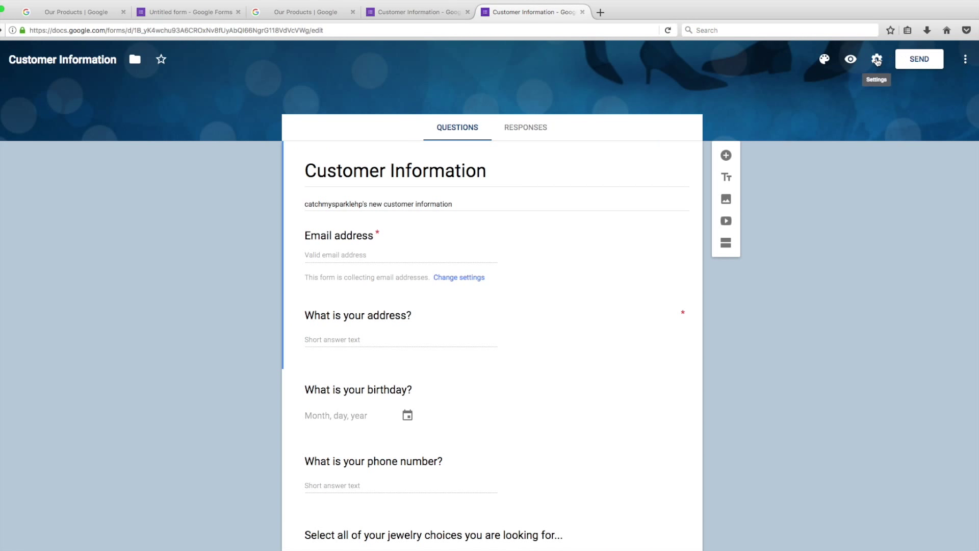
Generate a shortened link for sending the form, copy it and close the send options
left_click(921, 60)
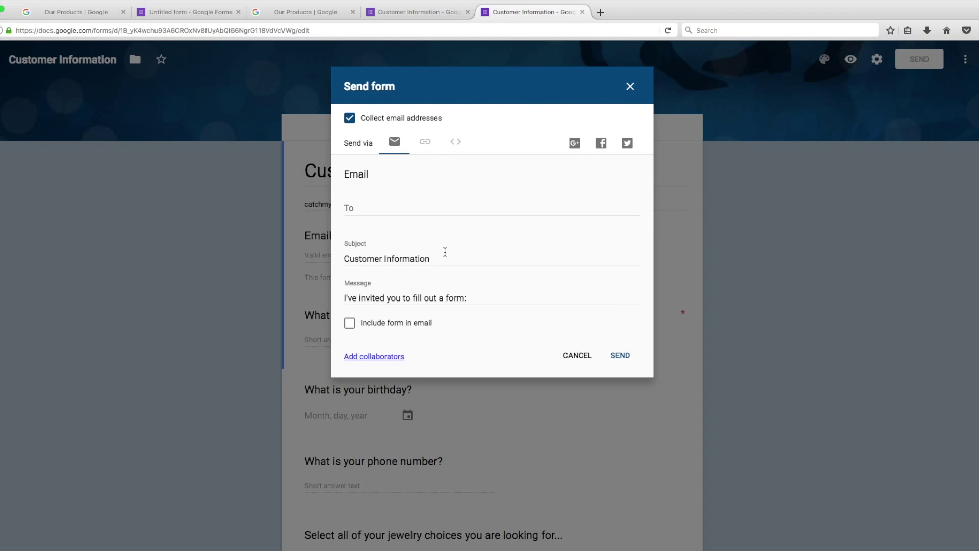
left_click(425, 142)
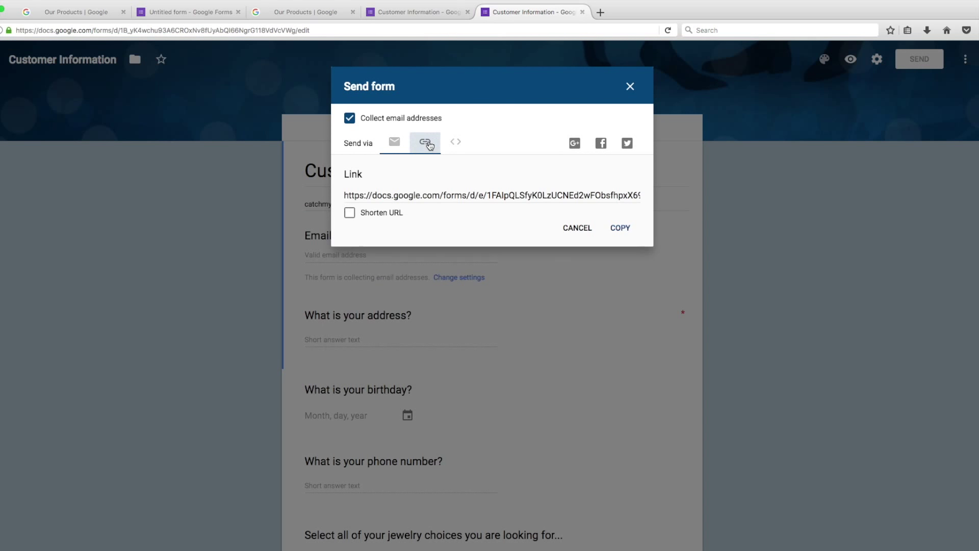
left_click(432, 195)
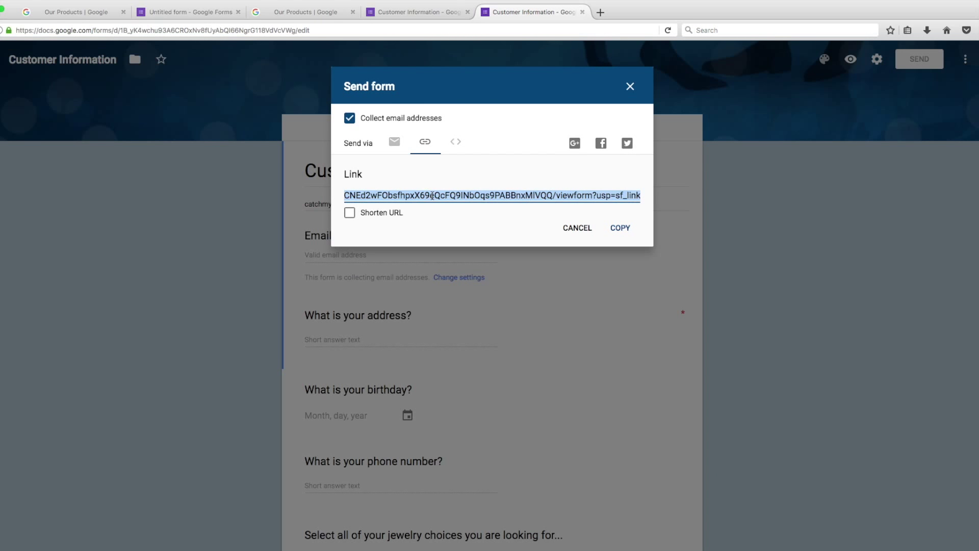
left_click(350, 213)
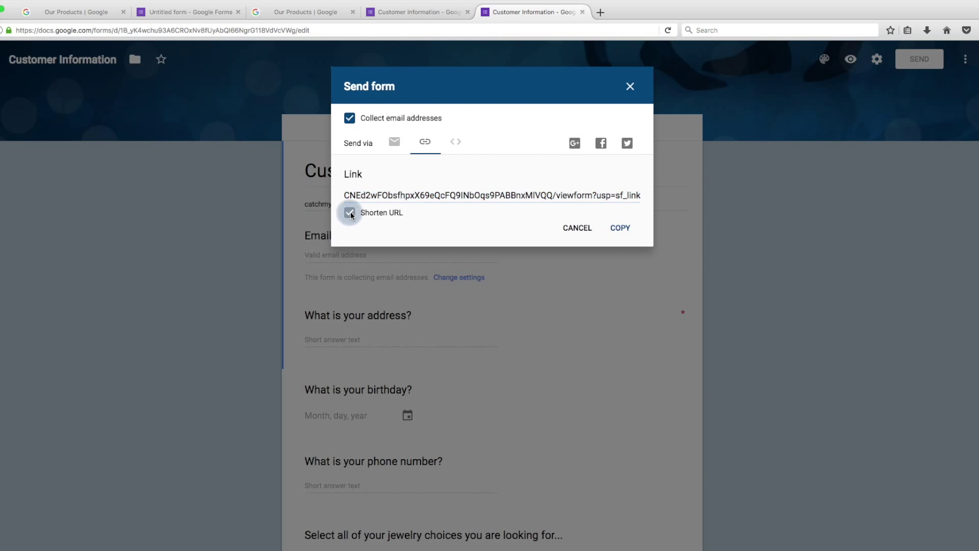
right_click(403, 194)
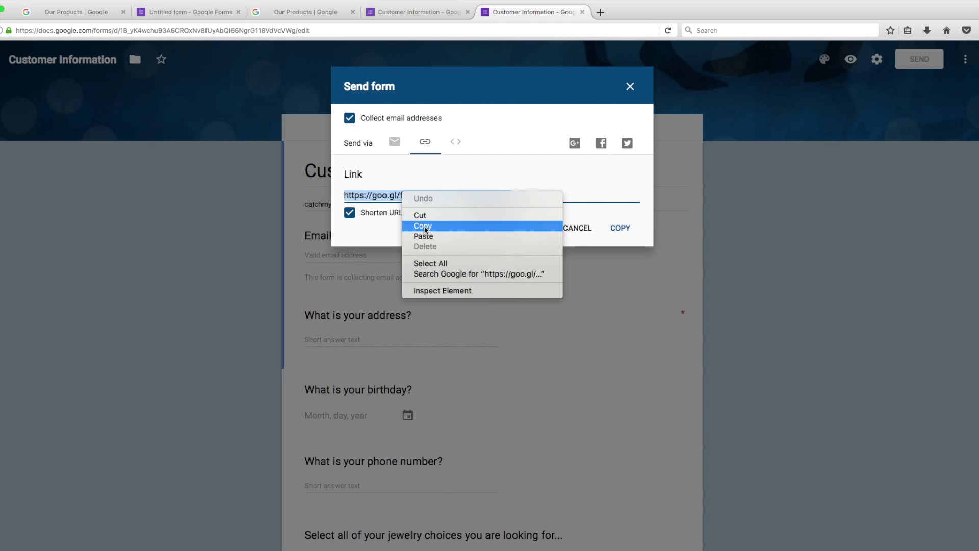
left_click(426, 229)
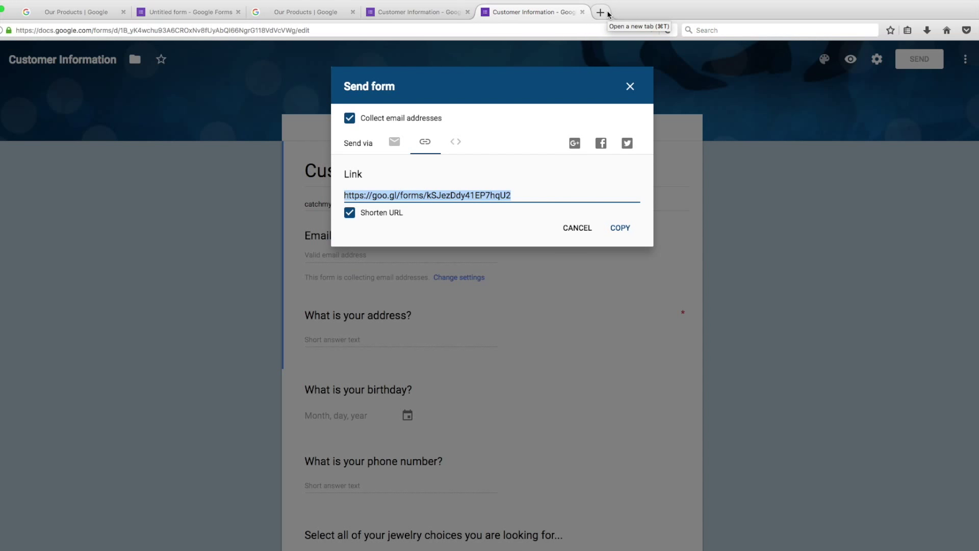
left_click(630, 87)
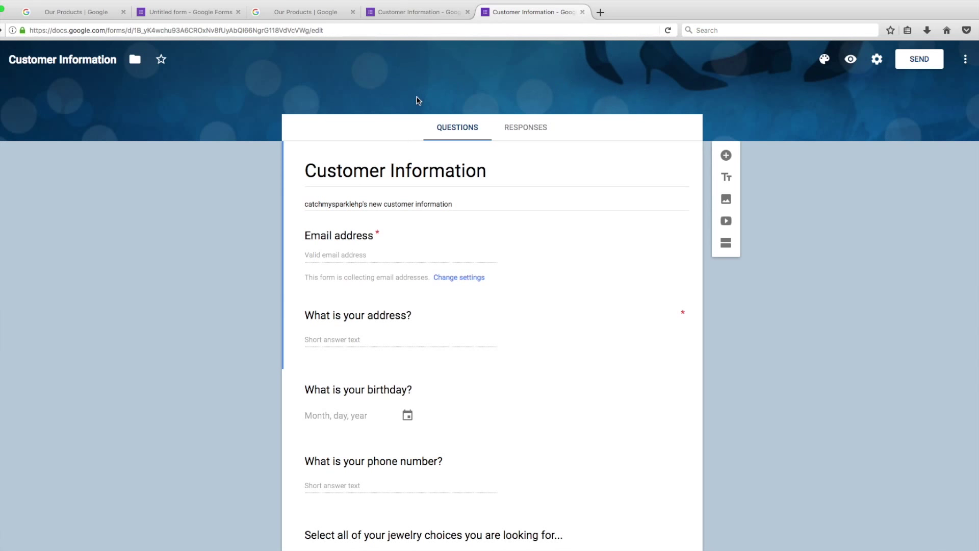